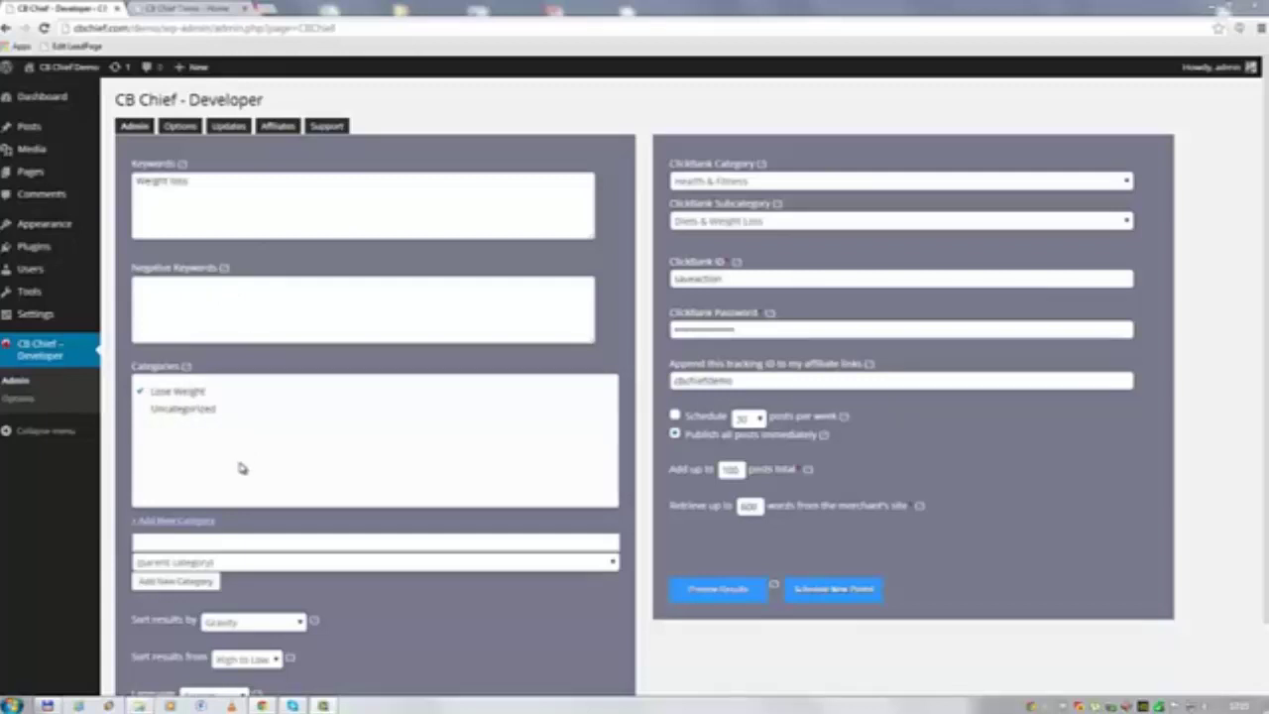
- Select the 100 posts-total value in the weight-loss settings form
scroll(1263, 396, "down", 2)
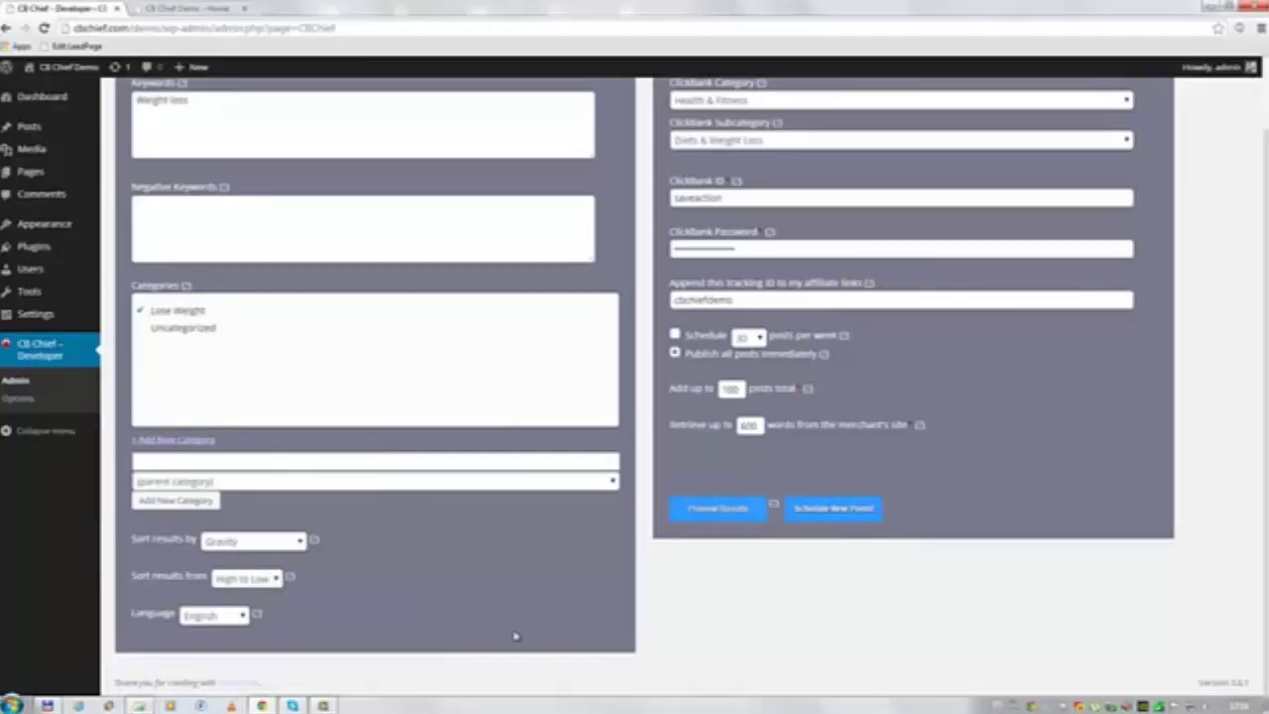
scroll(524, 635, "up", 2)
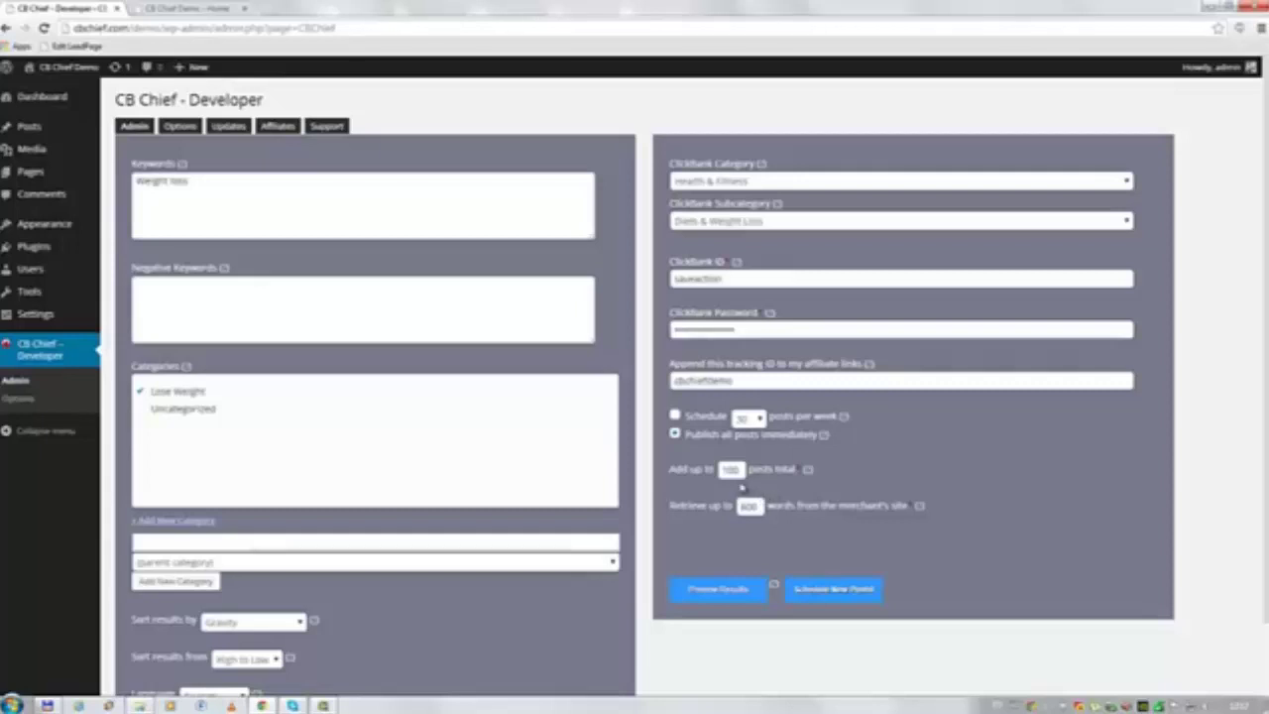
double_click(731, 469)
- Preview the matching merchants and scroll through the fully checked weight-loss merchant list
left_click(724, 595)
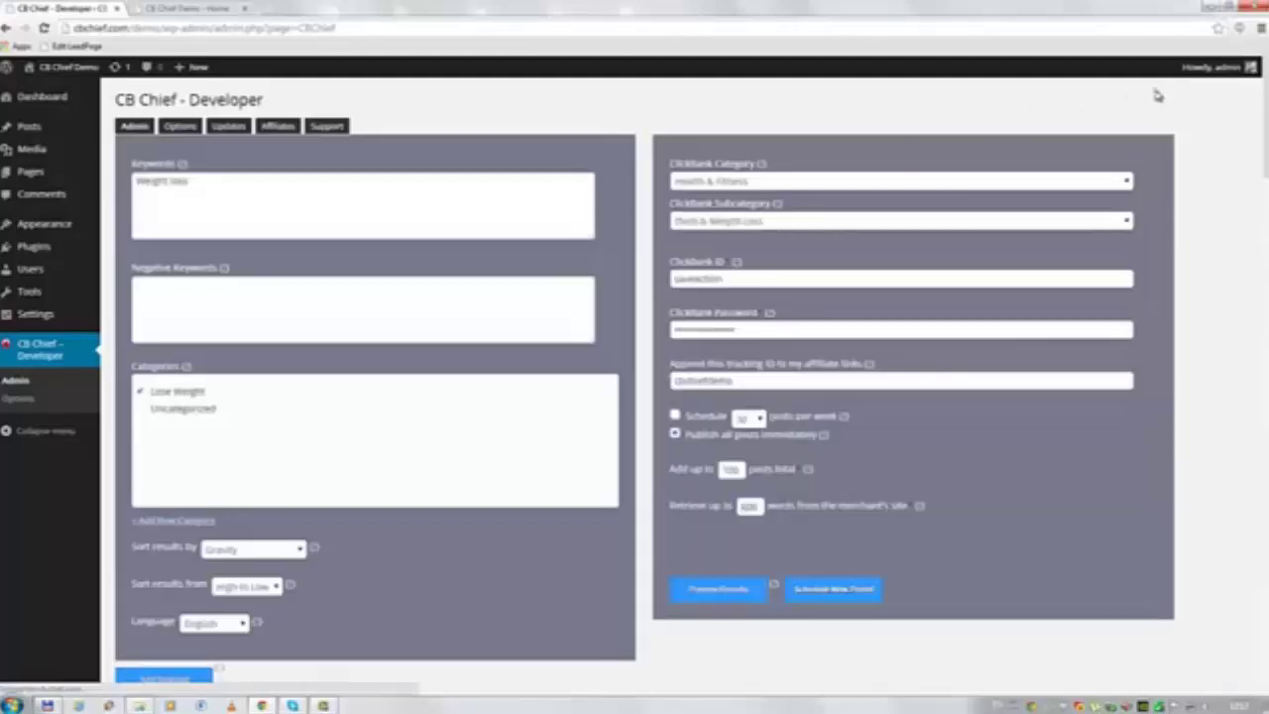
scroll(1155, 99, "down", 1)
scroll(690, 385, "down", 3)
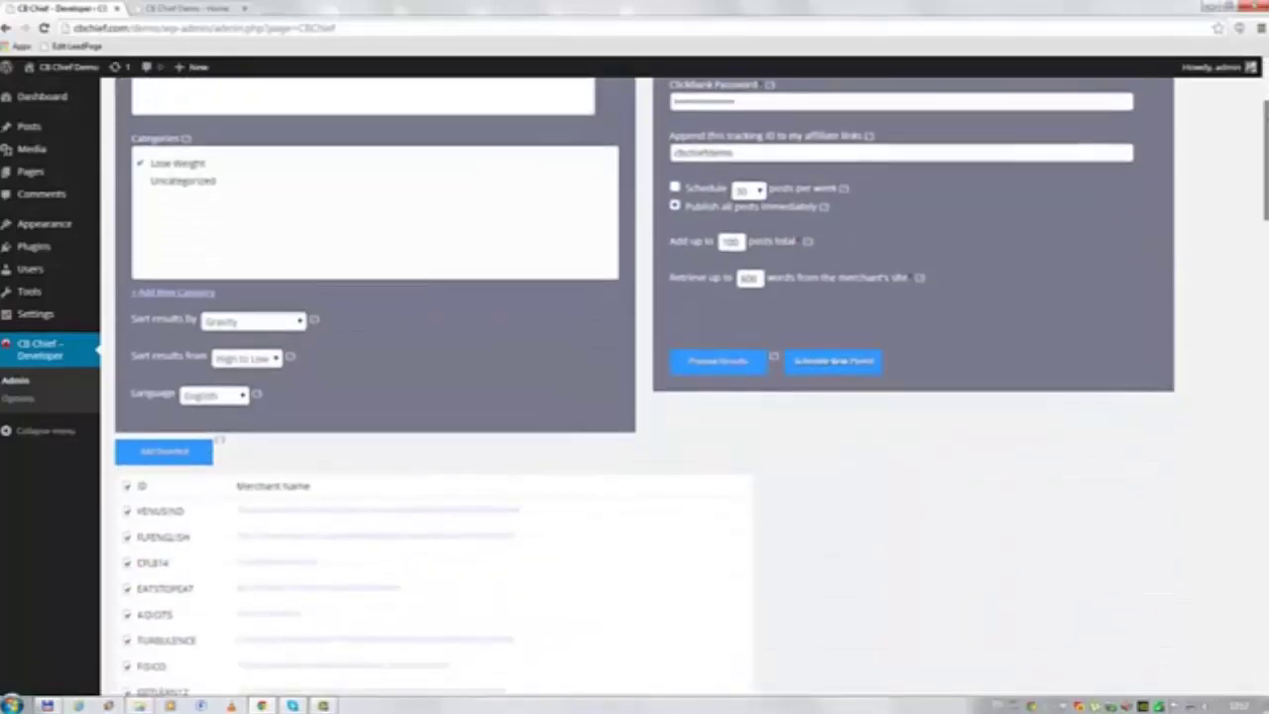
scroll(691, 385, "down", 2)
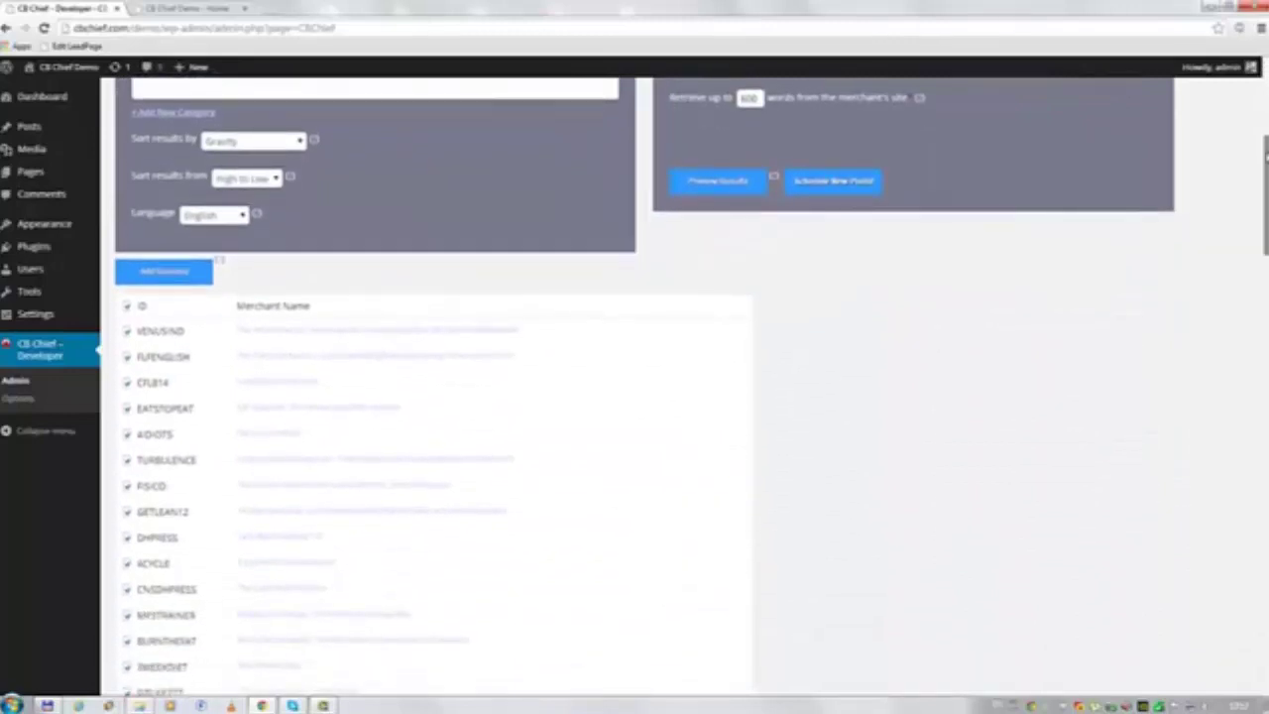
scroll(690, 385, "down", 2)
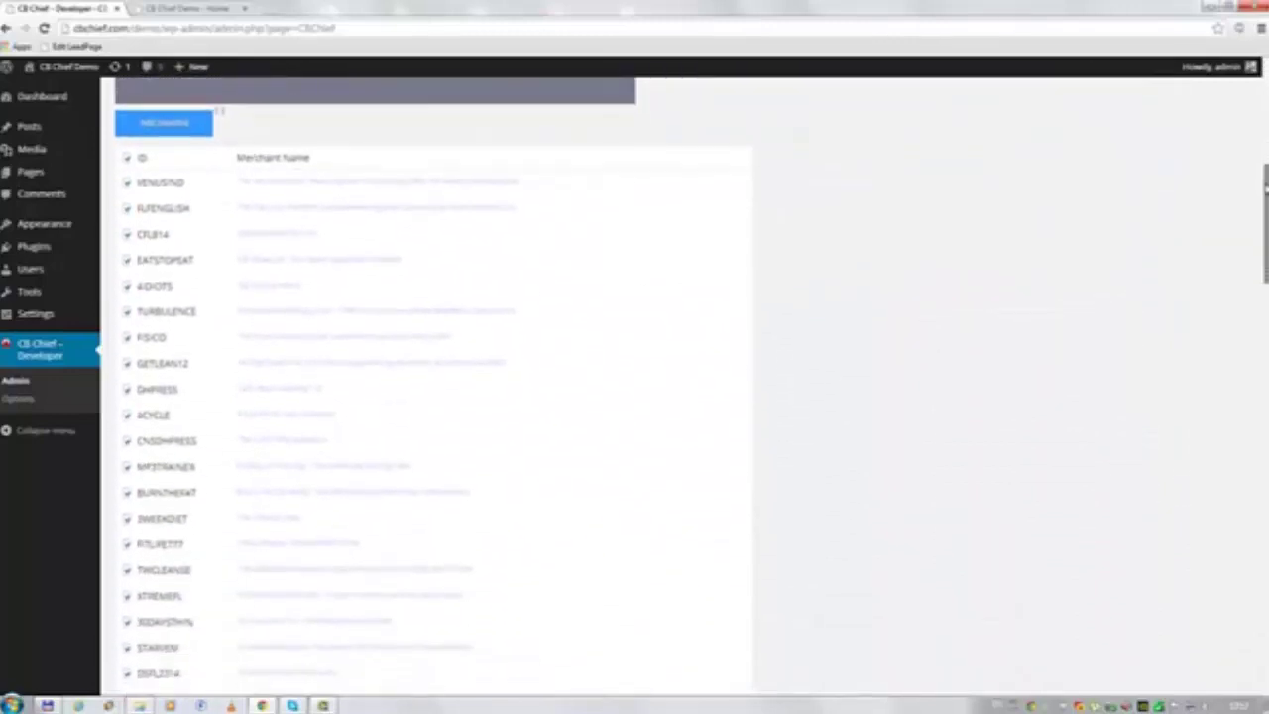
left_click_drag(1265, 210, 1226, 164)
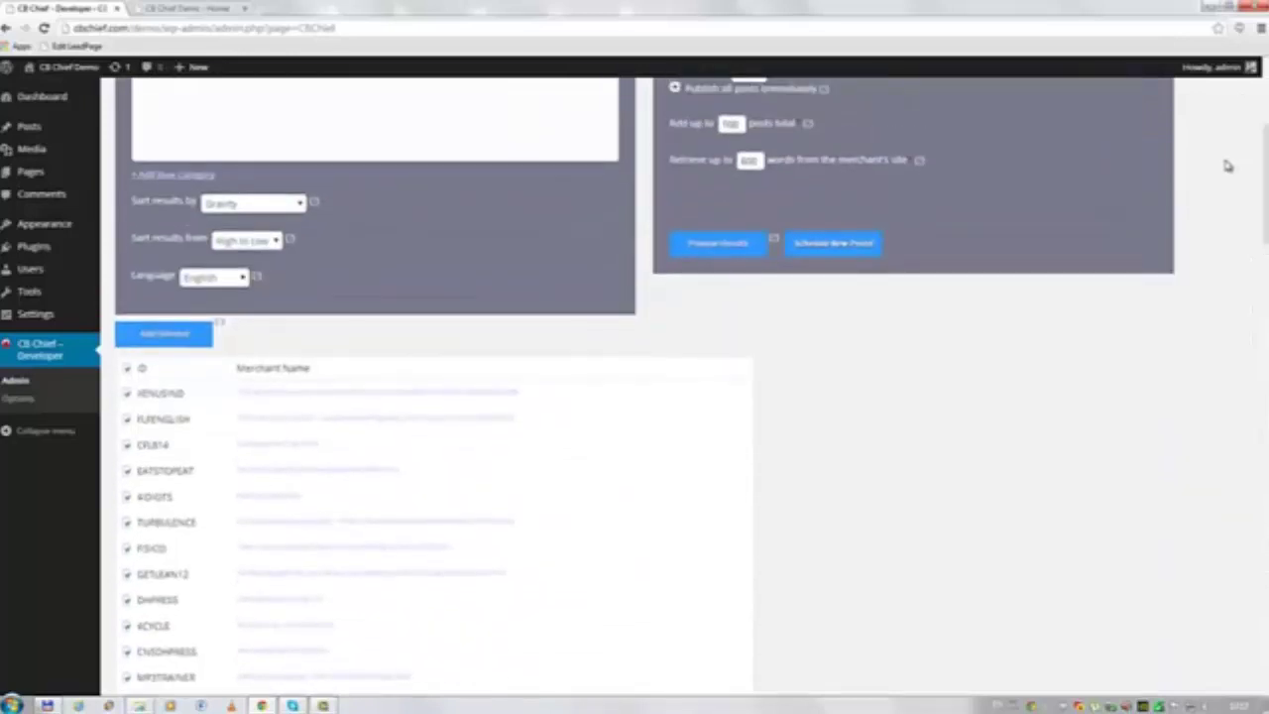
- Review the Venus Factor offer page, close it, and uncheck VENUSIND in the merchant list
left_click(317, 400)
left_click(189, 8)
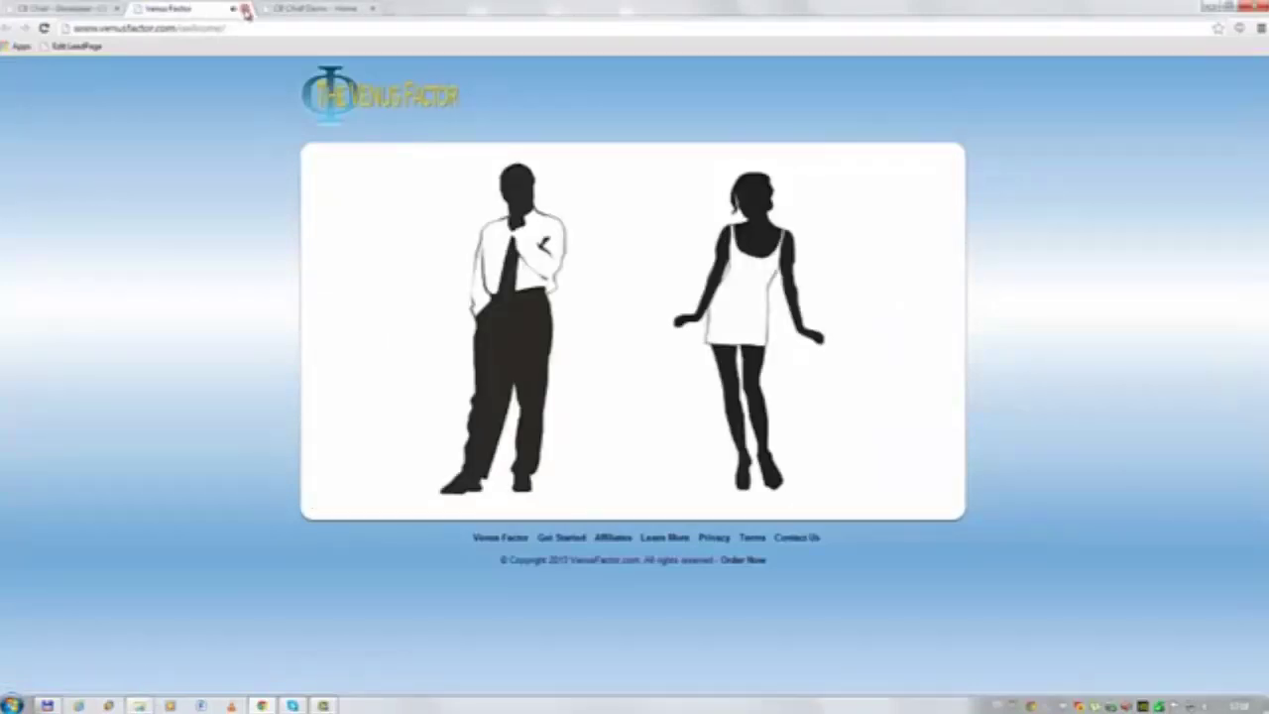
left_click(245, 9)
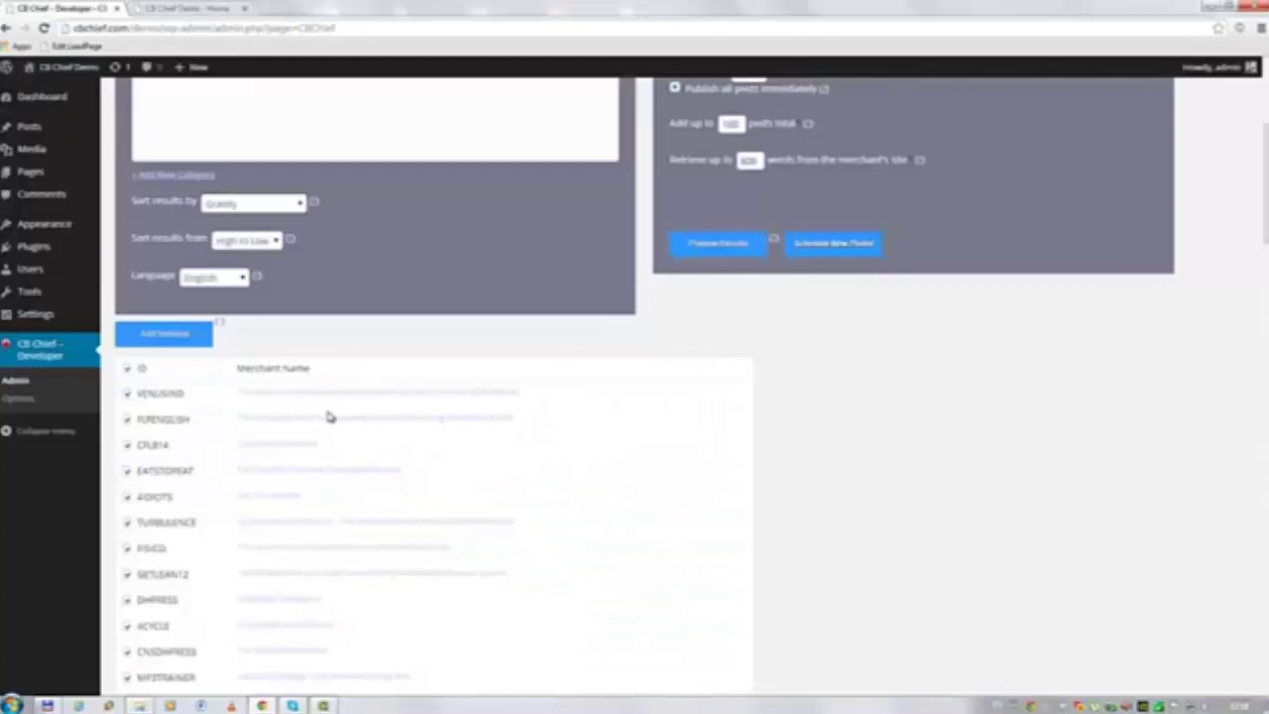
left_click(127, 393)
- Review the Fat Loss Factor offer page in a new tab, then leave it
middle_click(276, 422)
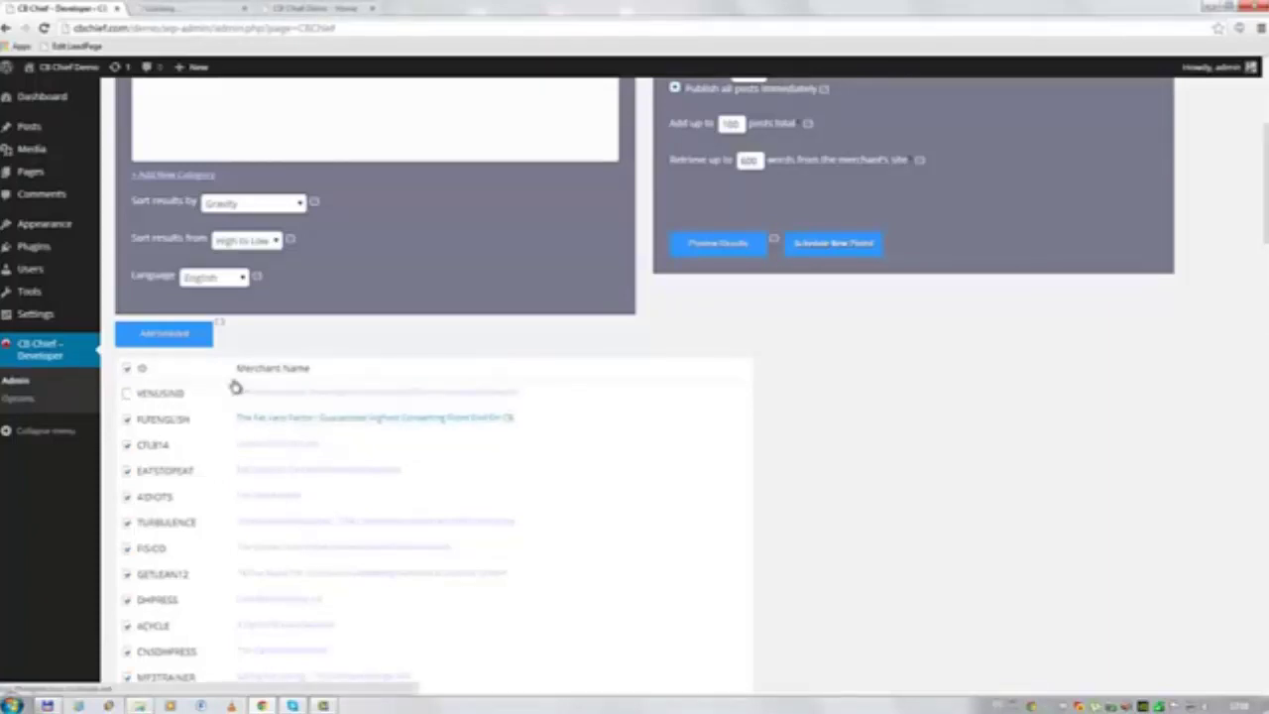
left_click(199, 8)
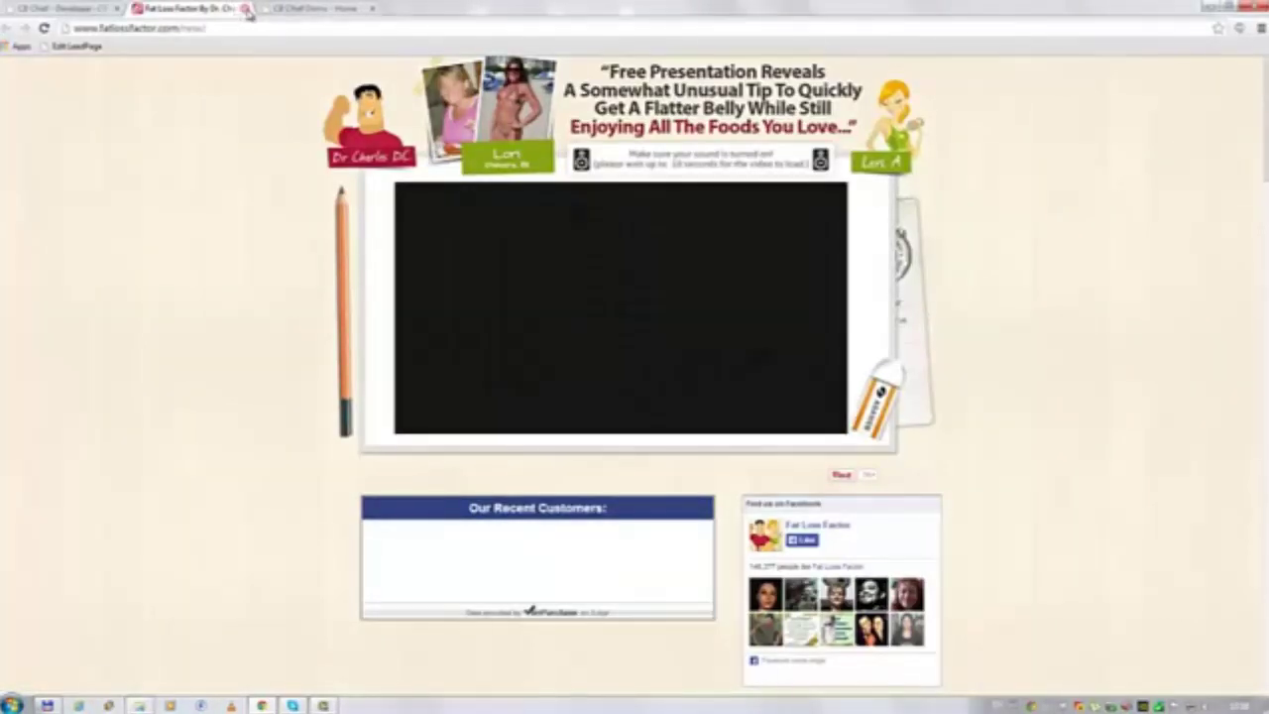
scroll(243, 109, "down", 4)
scroll(243, 119, "down", 10)
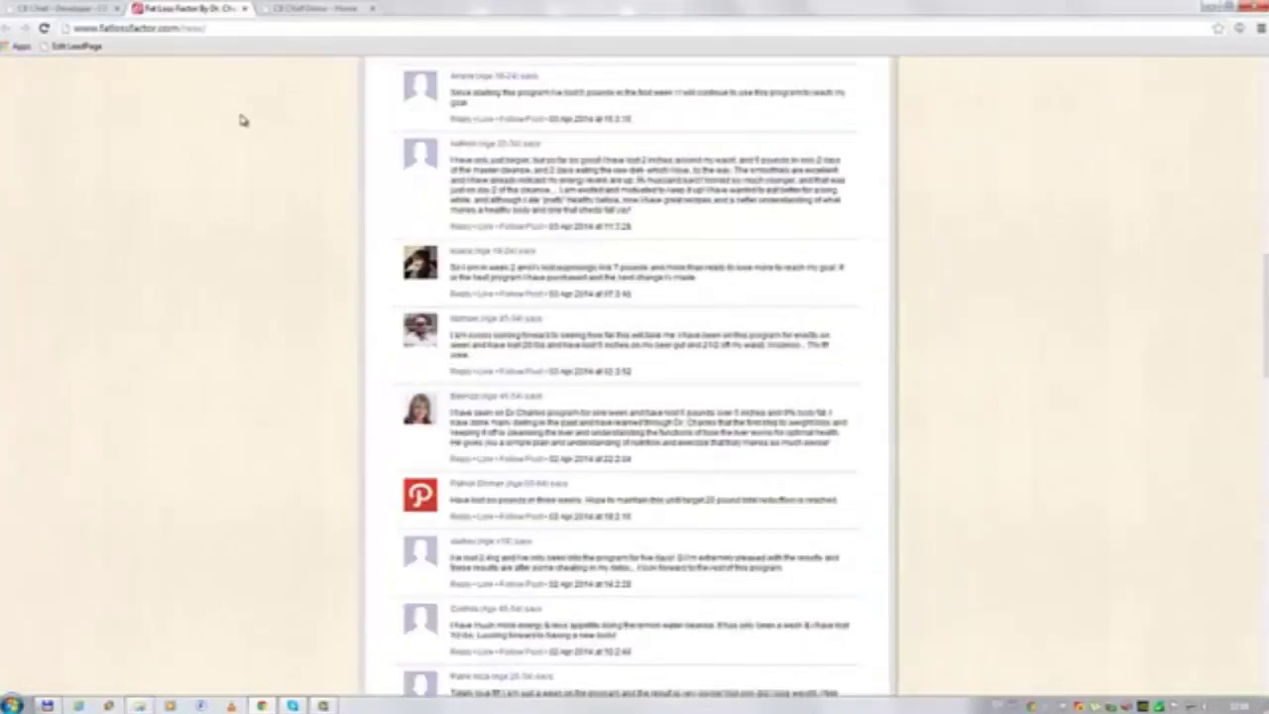
scroll(243, 120, "up", 8)
scroll(243, 120, "up", 4)
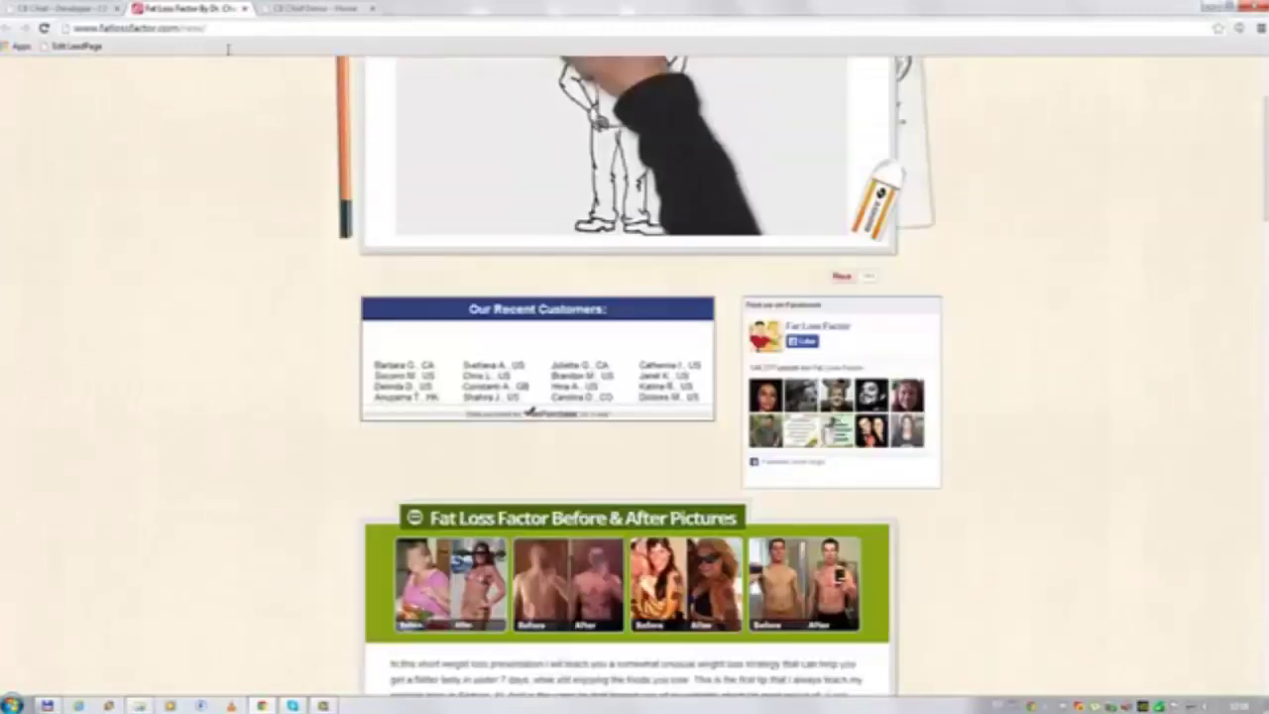
key("F5")
left_click(594, 207)
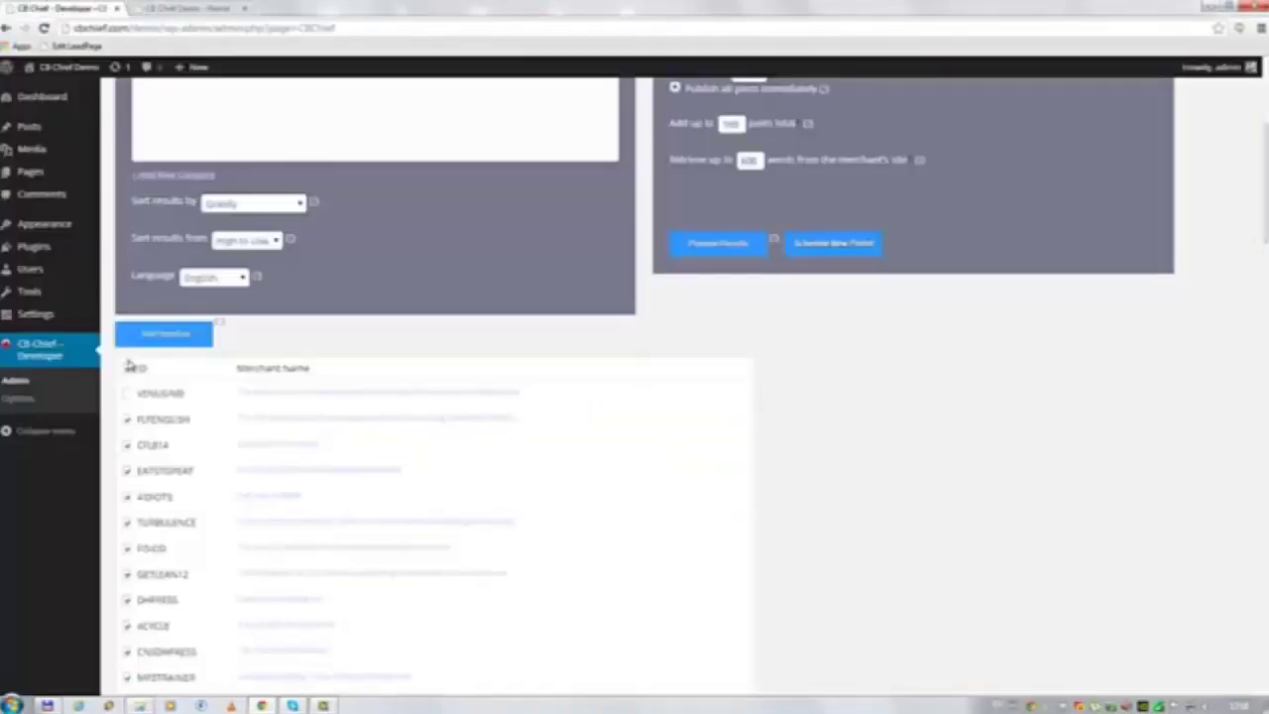
- Scroll back over the form showing Diets & Weight Loss, 100 posts and 600 words
scroll(708, 277, "up", 4)
scroll(808, 466, "down", 2)
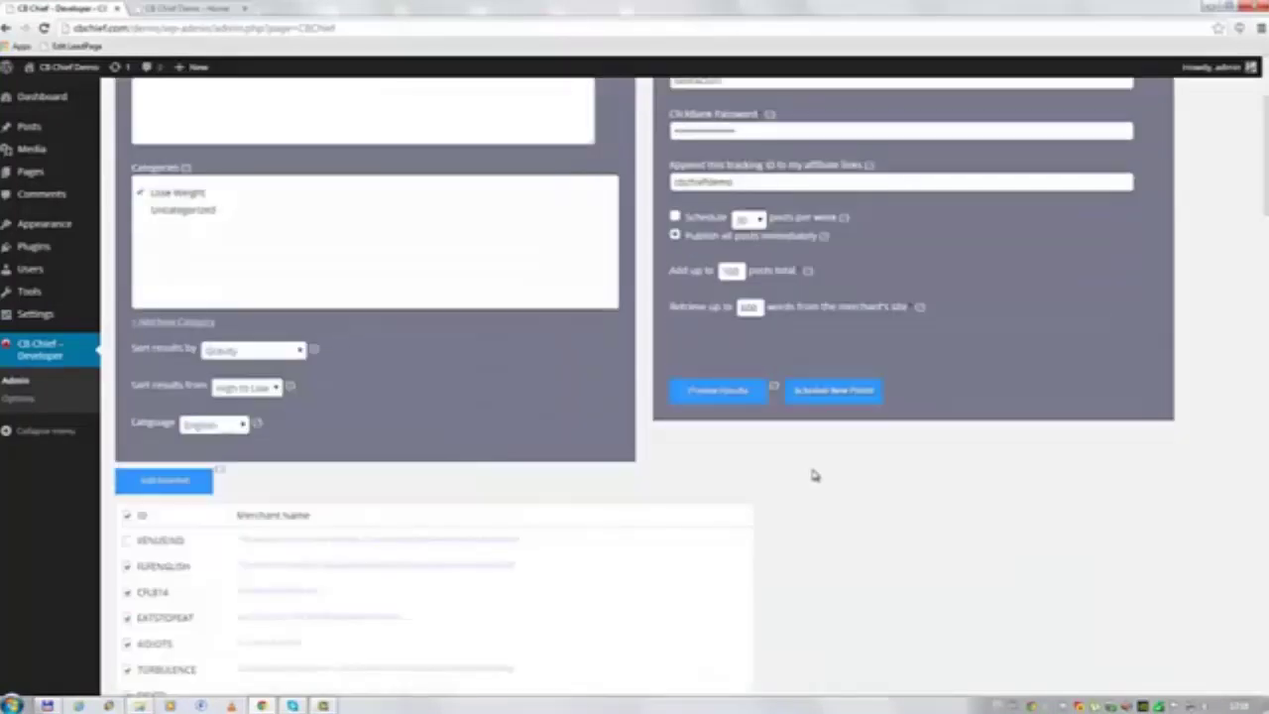
scroll(809, 467, "down", 2)
scroll(844, 234, "up", 4)
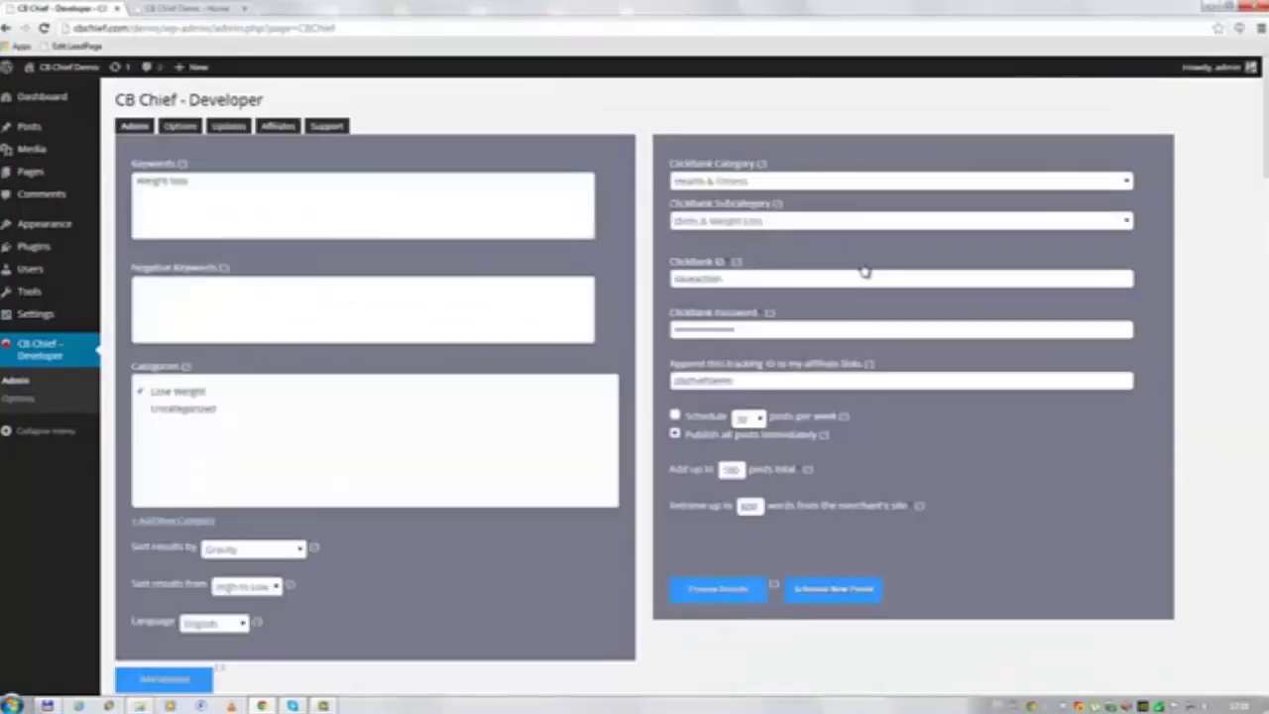
- Generate posts from the checked merchants and highlight a failed text-extraction log line
left_click(843, 595)
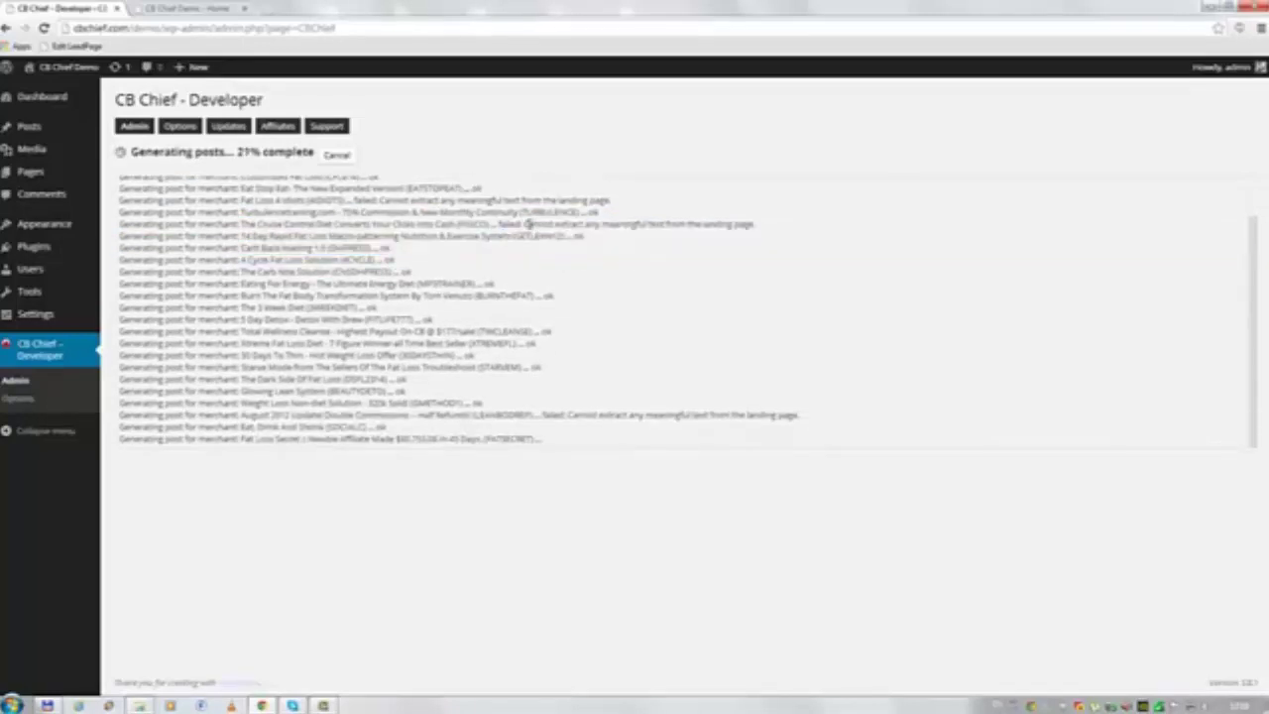
left_click_drag(525, 224, 750, 219)
left_click(750, 226)
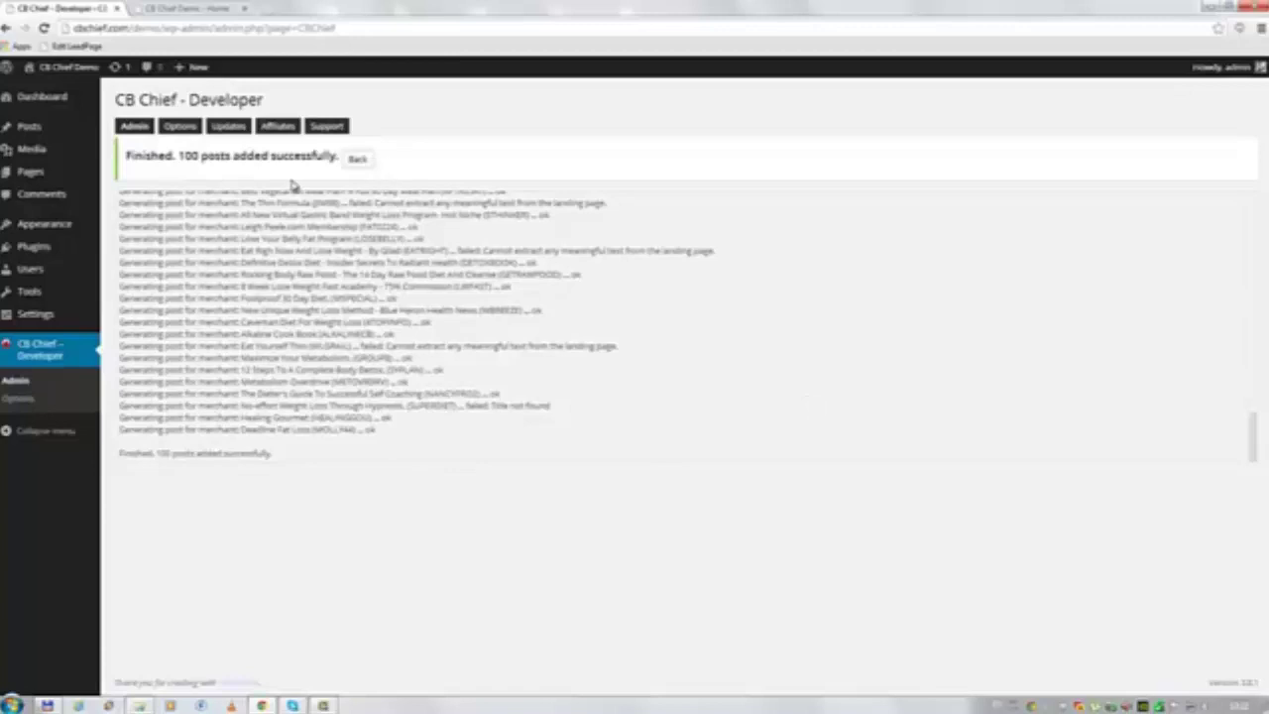
- Return to the CB Chief settings form and open the CB Chief Demo blog in a new tab
left_click(357, 160)
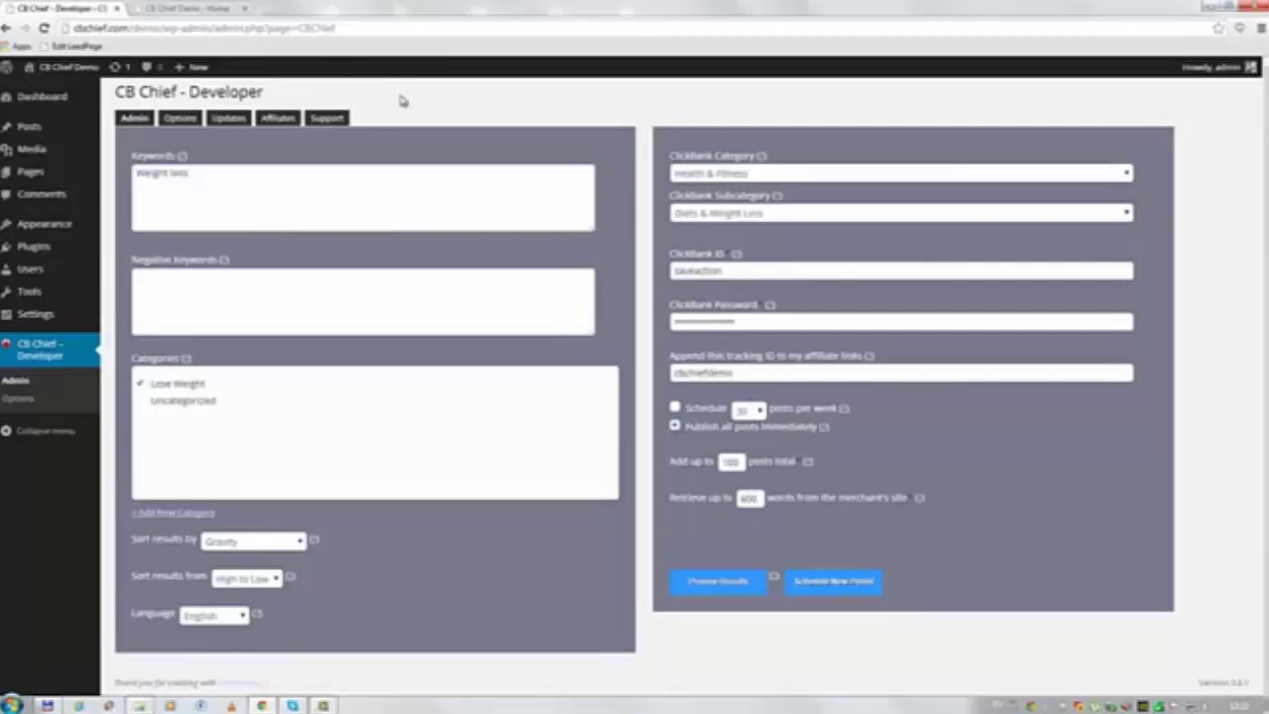
middle_click(44, 65)
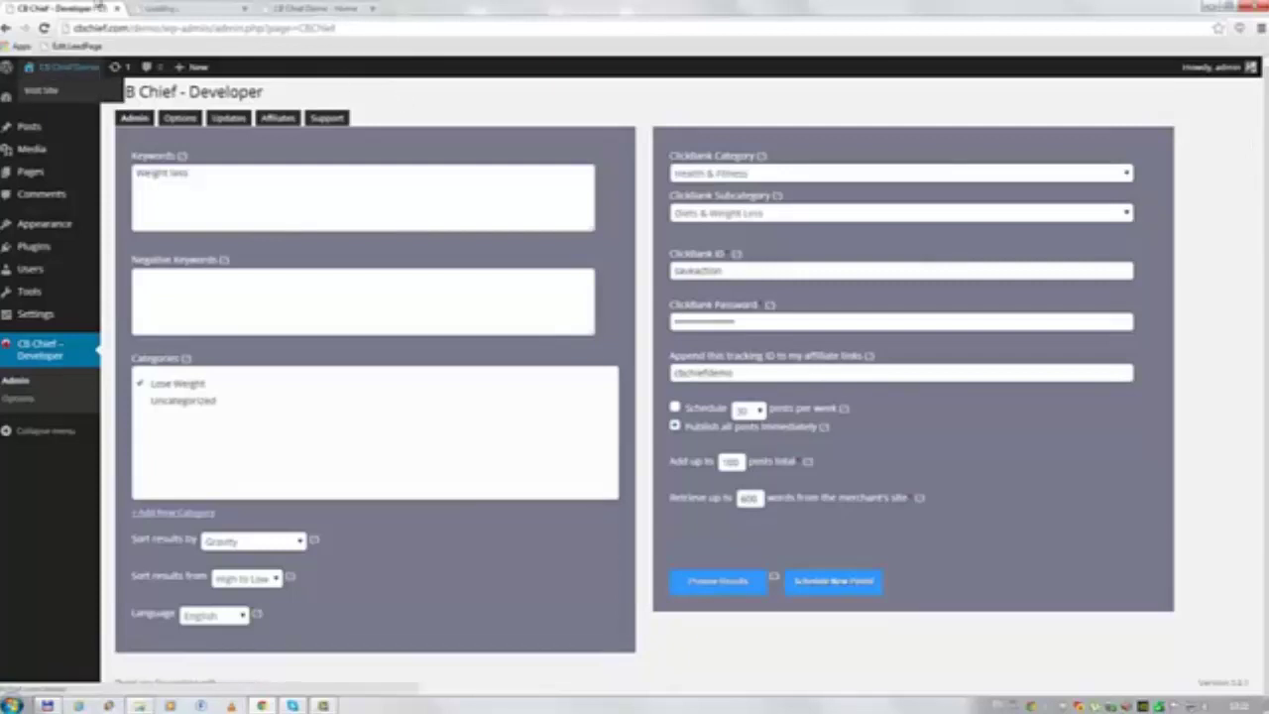
- Scroll down the CB Chief Demo home page through the generated weight-loss posts and thumbnails
left_click(170, 8)
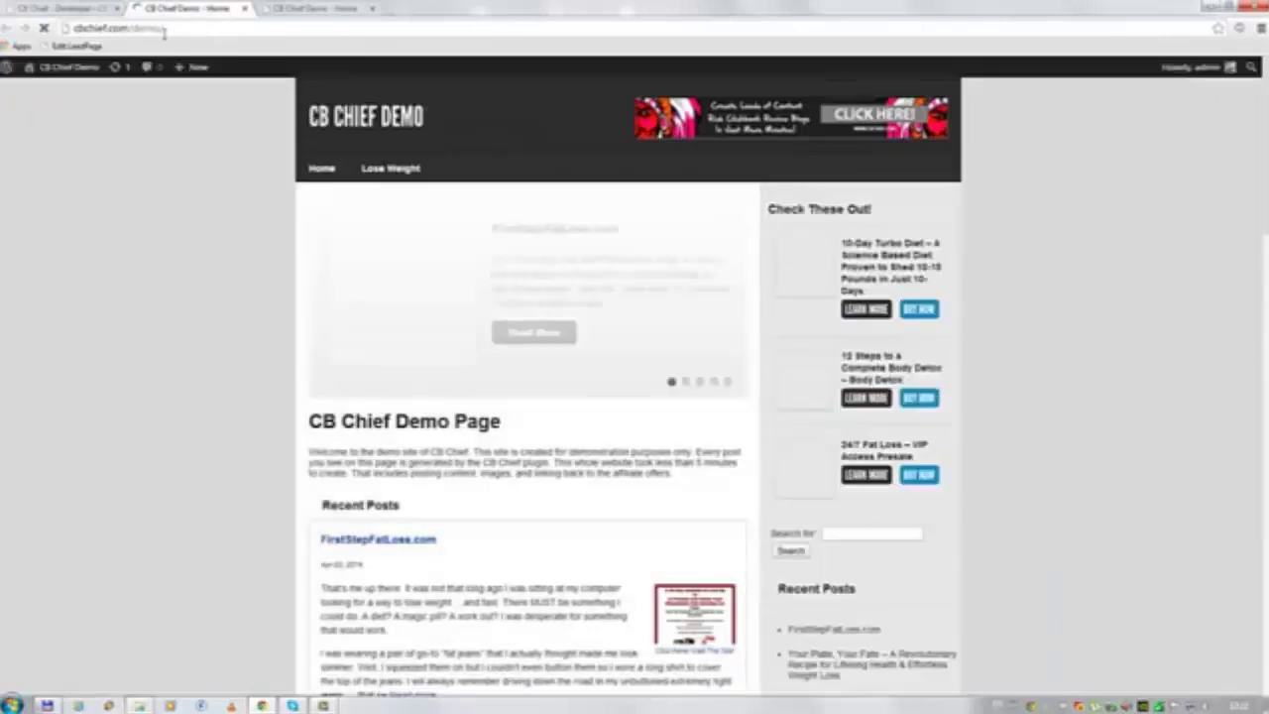
scroll(229, 85, "down", 2)
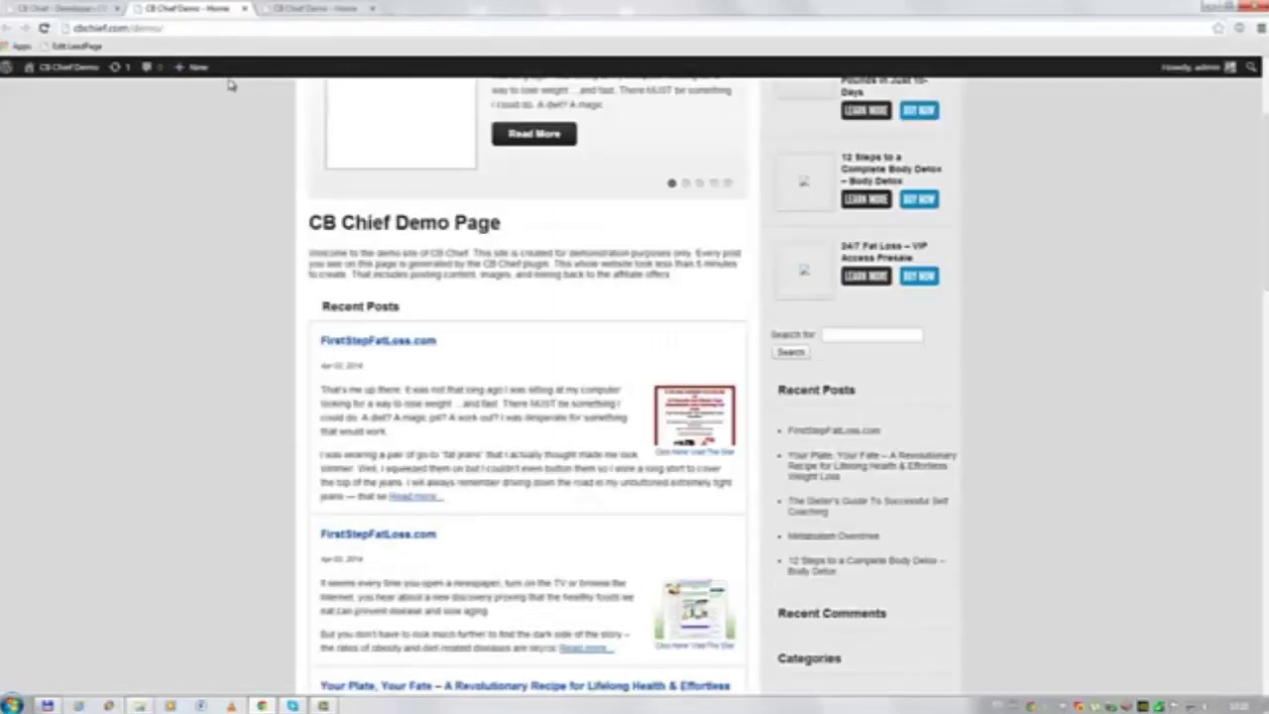
scroll(229, 85, "down", 2)
scroll(249, 88, "down", 2)
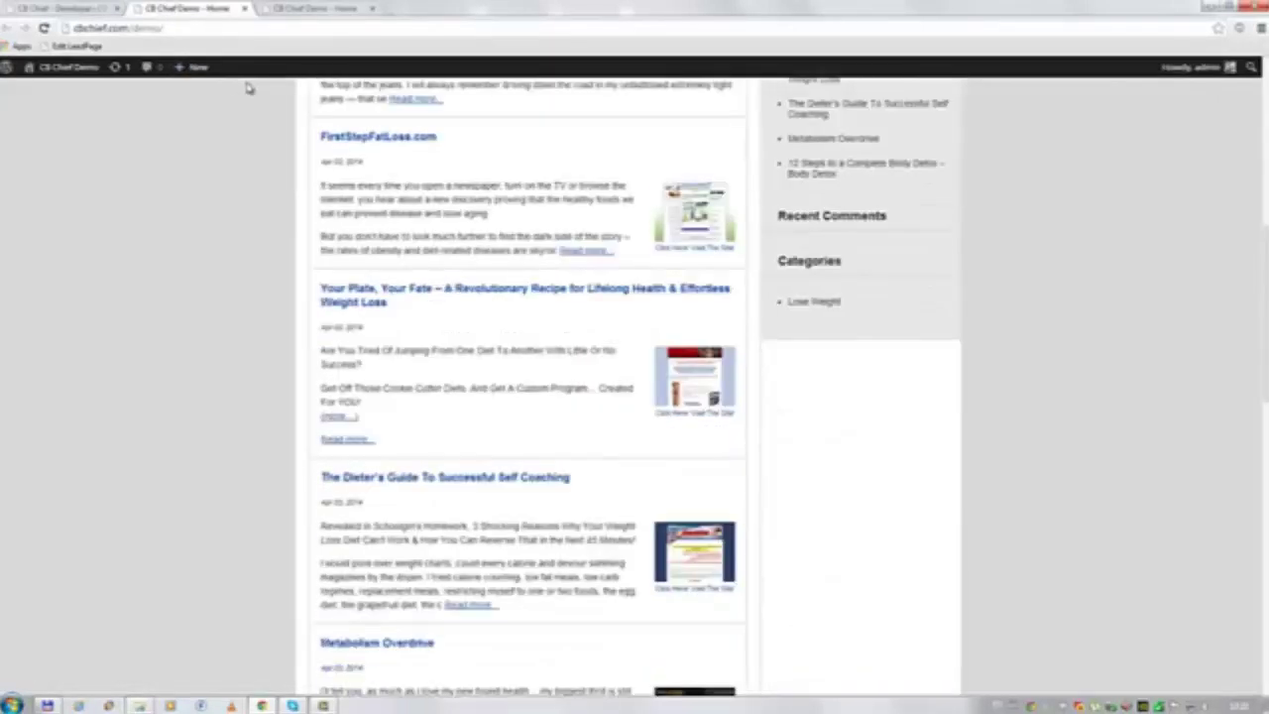
scroll(263, 108, "down", 4)
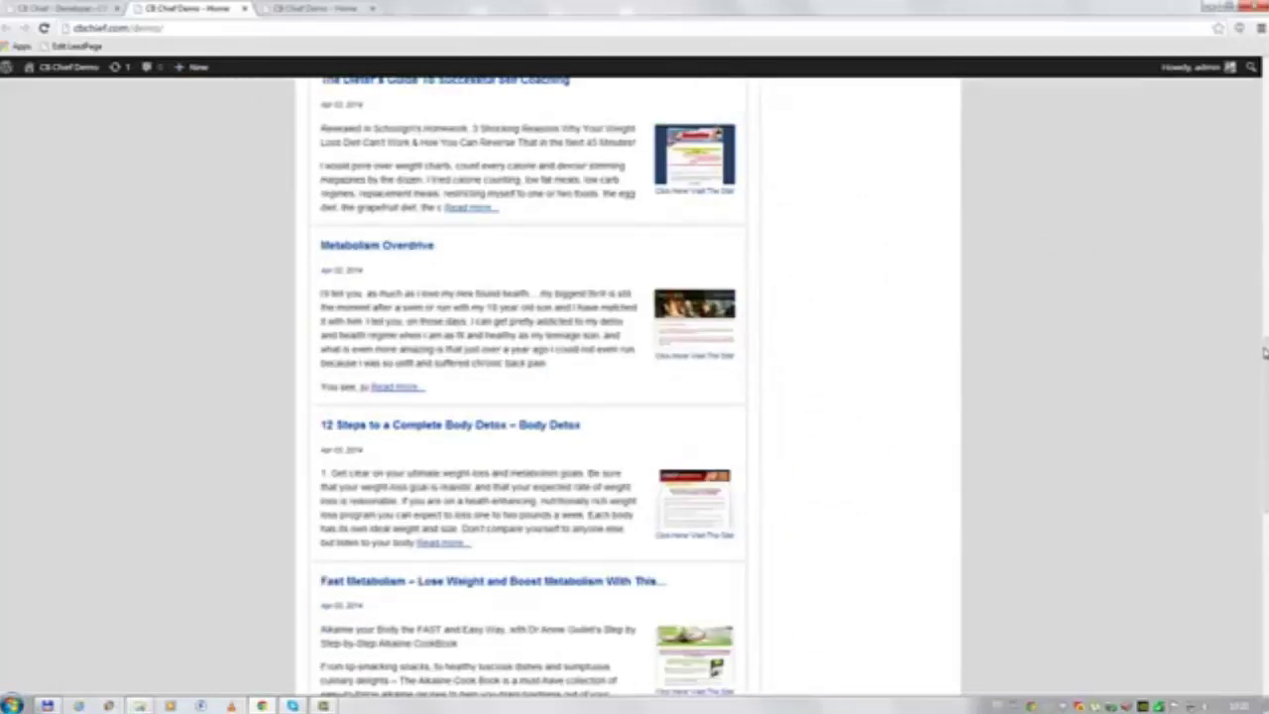
left_click_drag(1265, 349, 1265, 397)
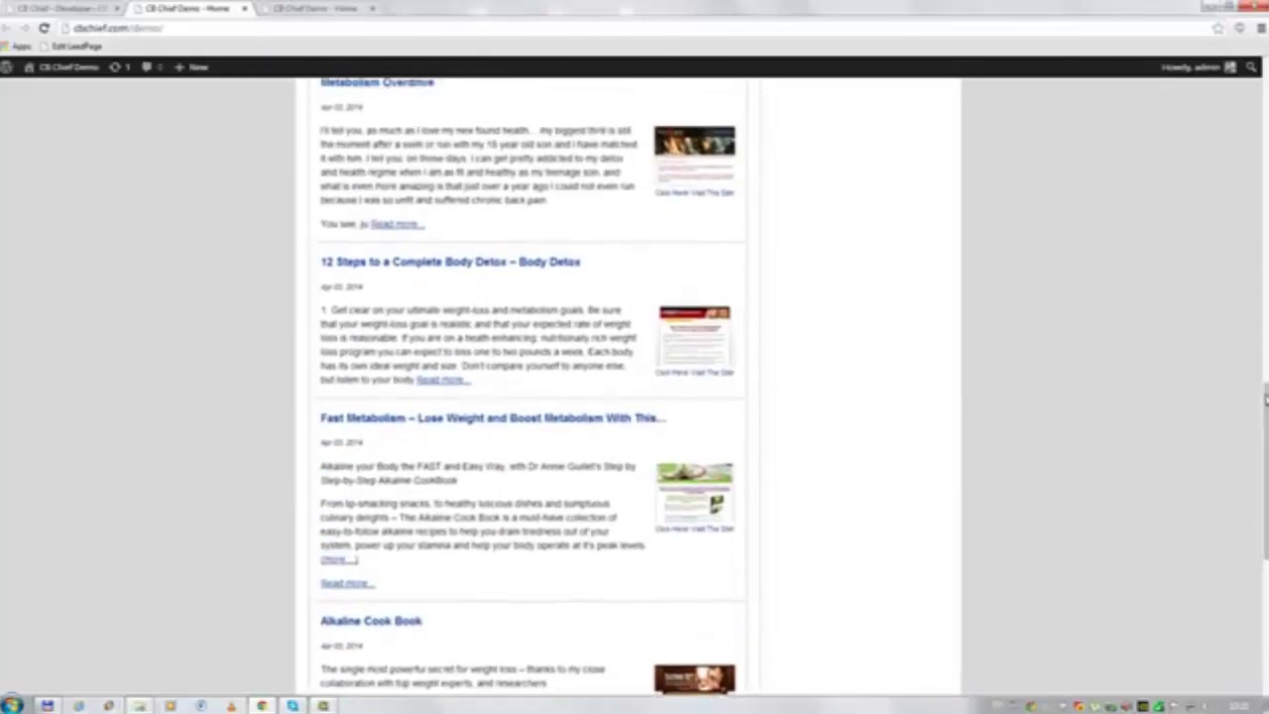
middle_click(699, 345)
left_click(327, 9)
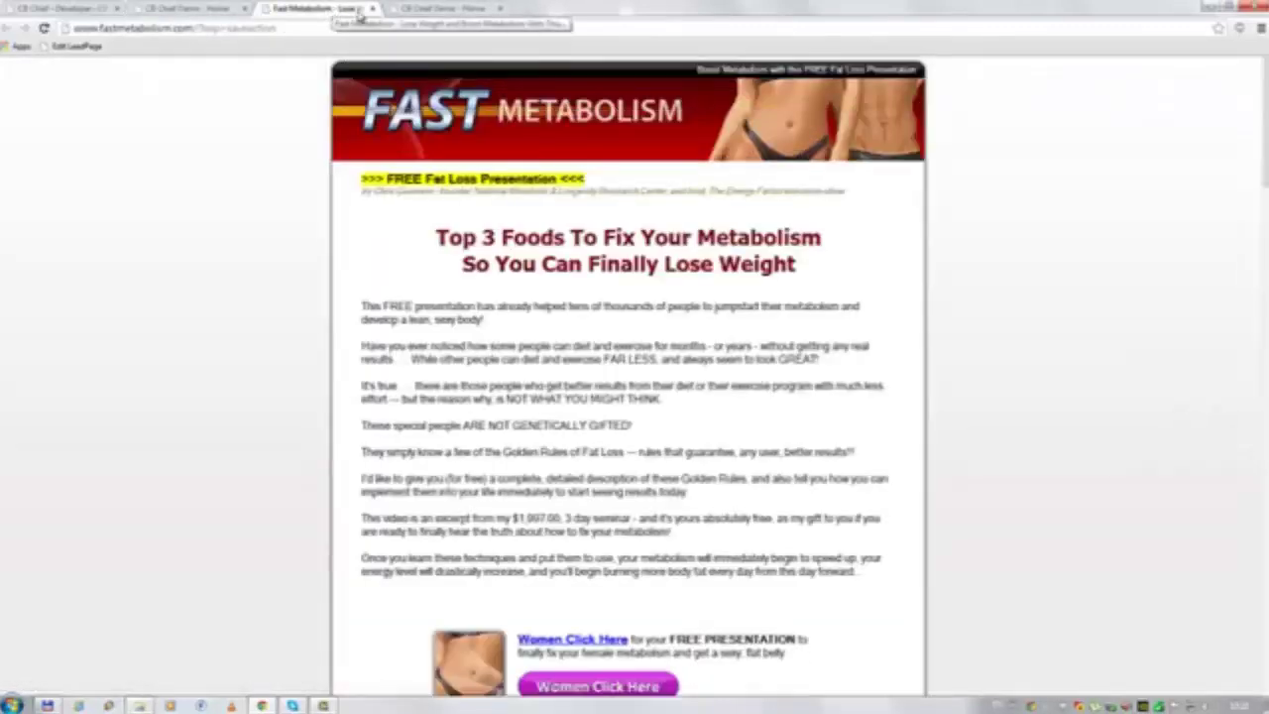
scroll(394, 105, "down", 8)
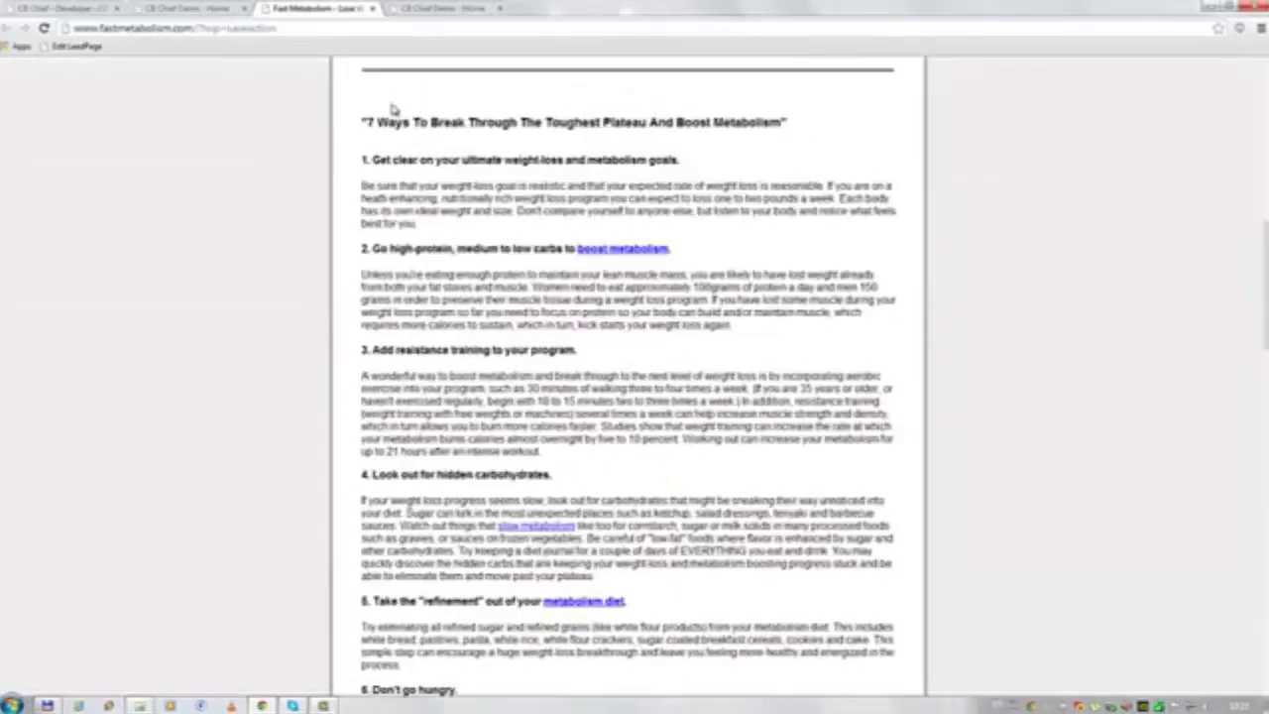
scroll(393, 109, "up", 4)
scroll(393, 111, "down", 18)
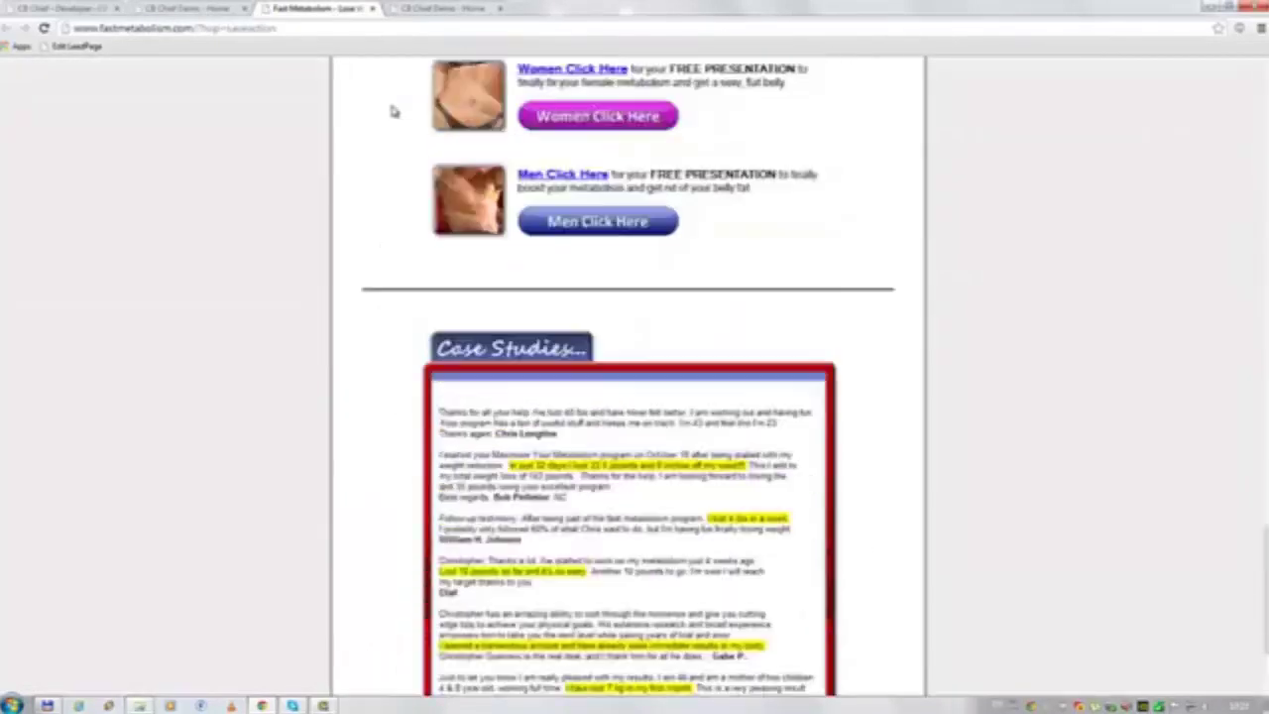
scroll(393, 112, "up", 20)
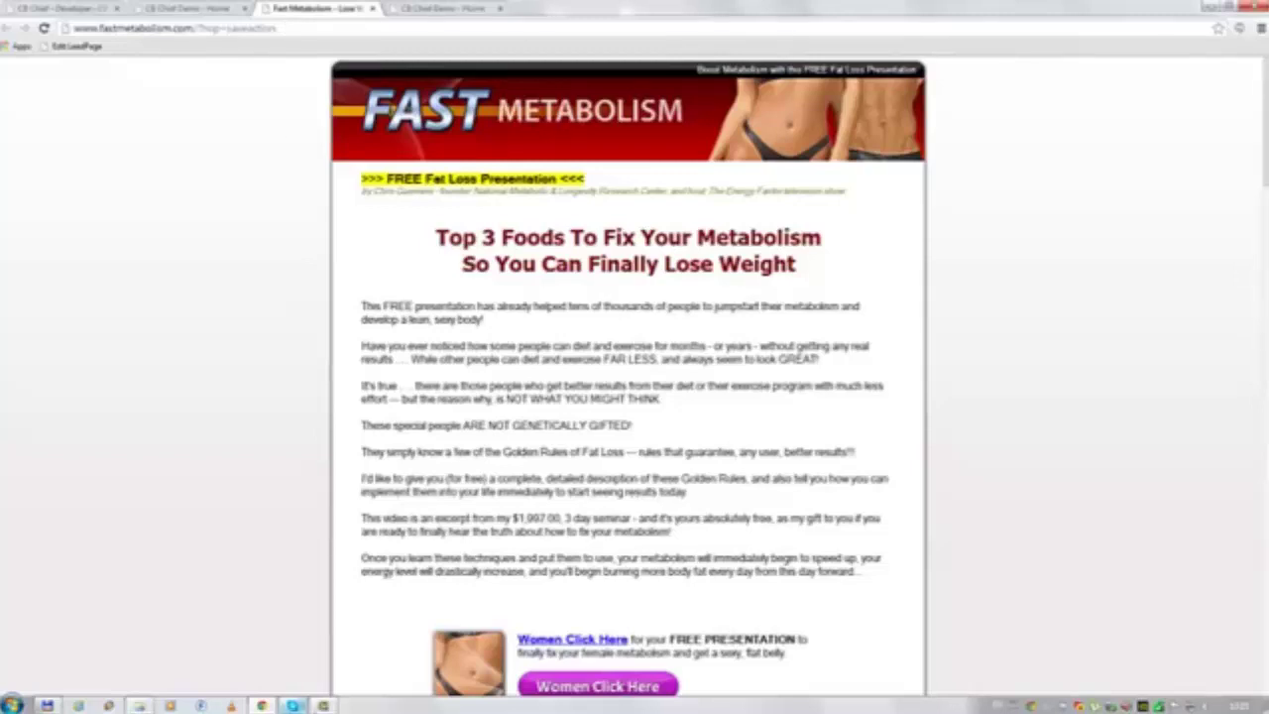
left_click(322, 704)
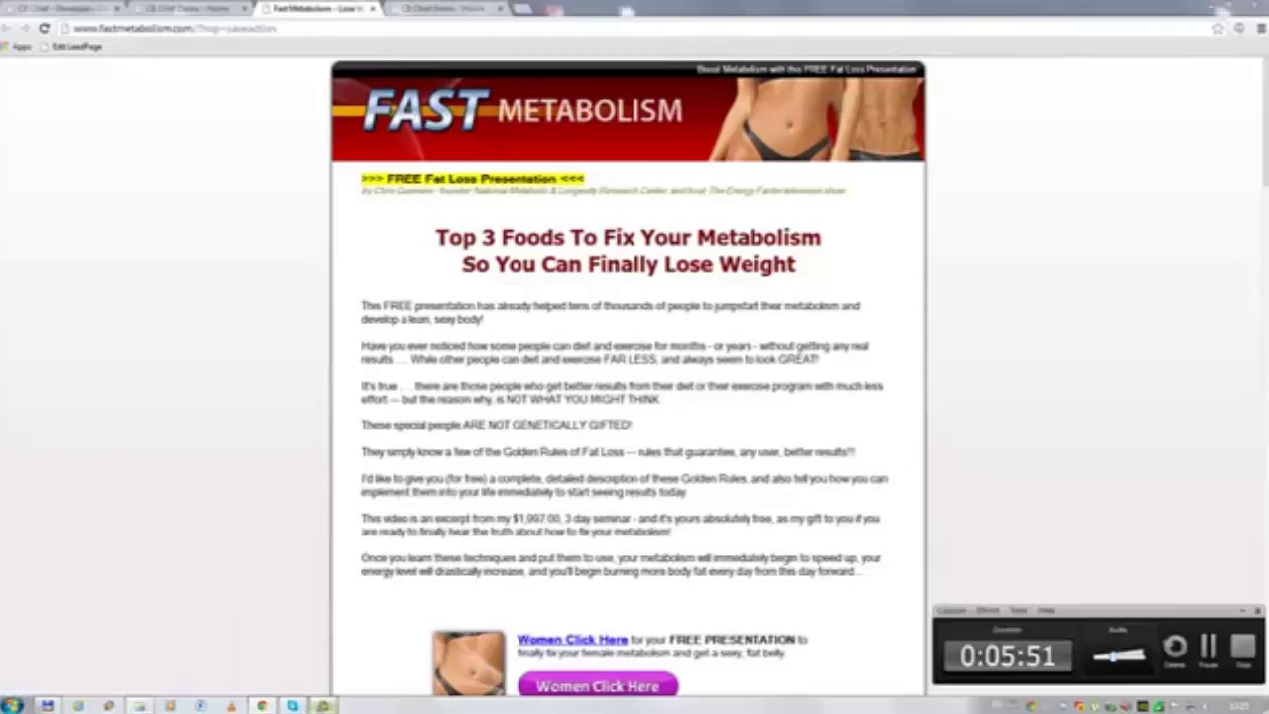
left_click(322, 704)
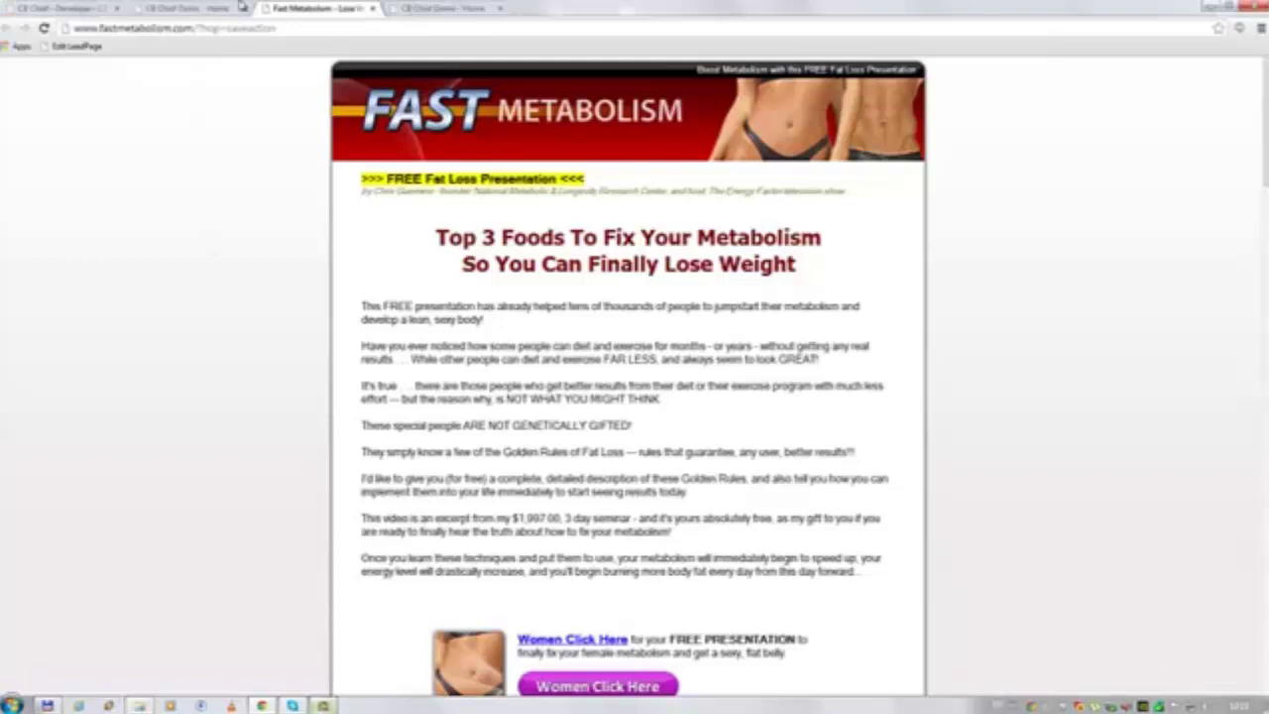
left_click(372, 10)
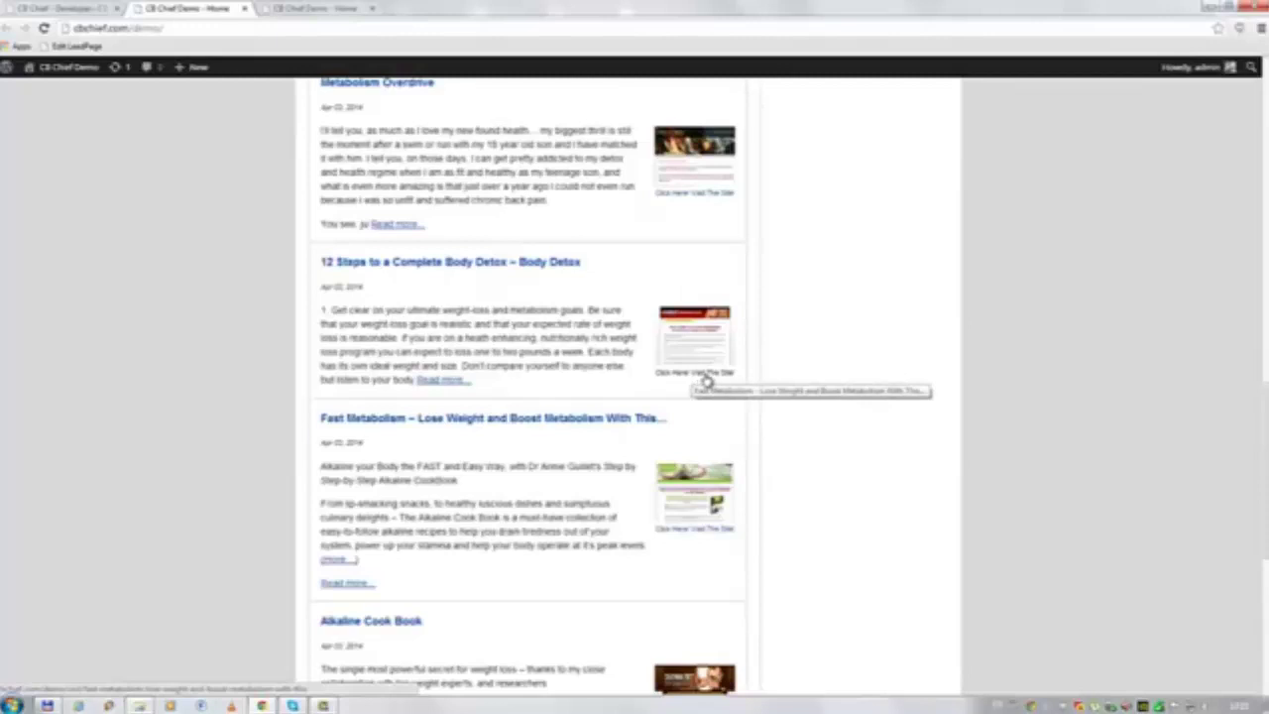
- Open the full Fast Metabolism post, view its linked offer page, then return to the post
left_click(442, 386)
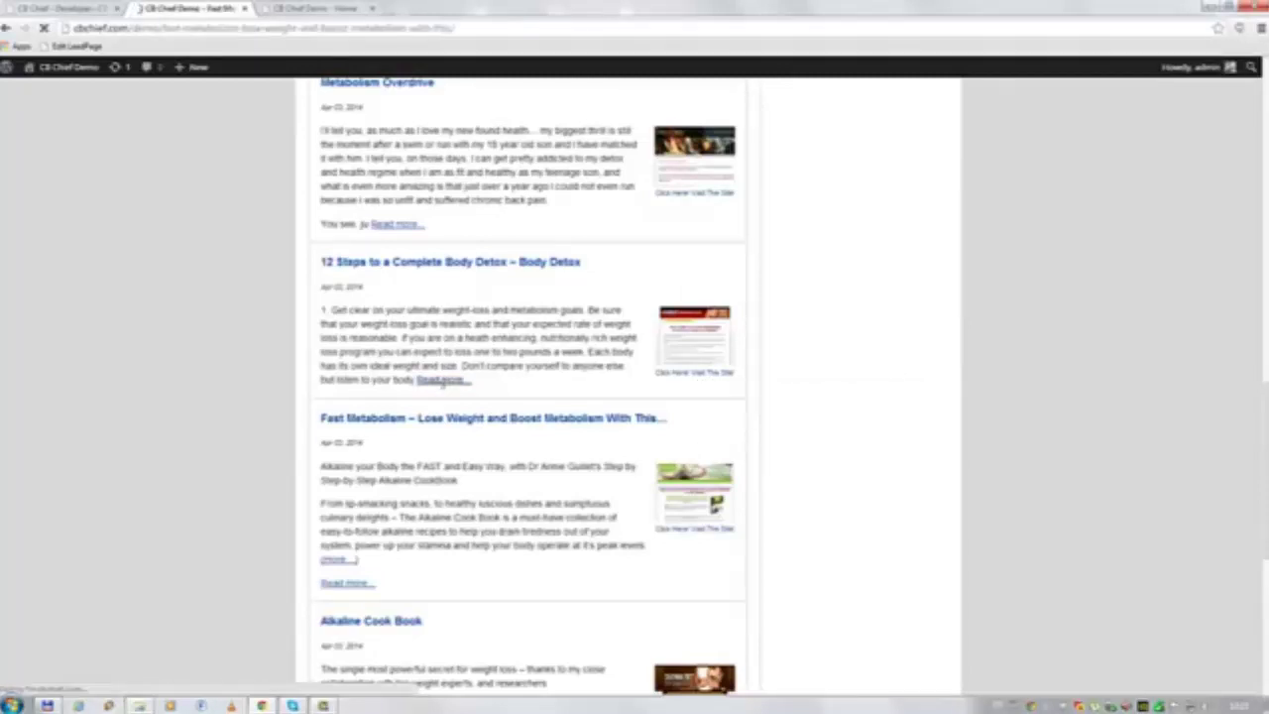
scroll(490, 238, "down", 5)
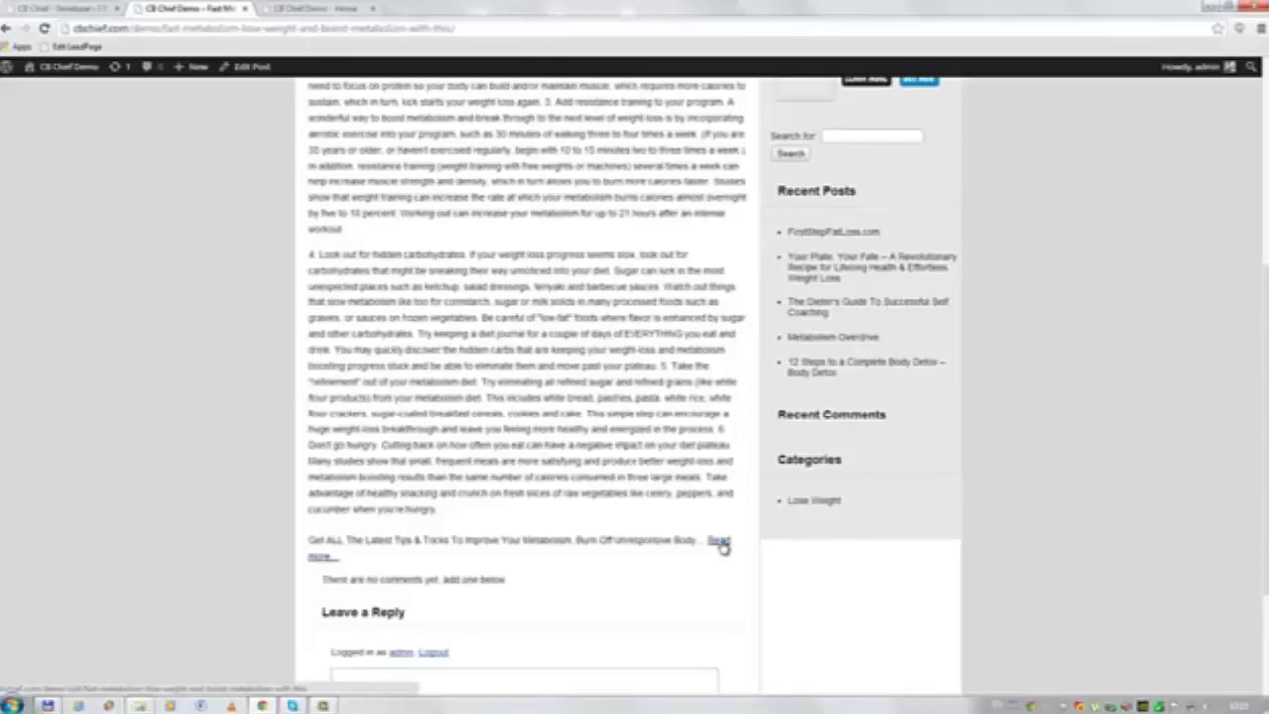
left_click(720, 543)
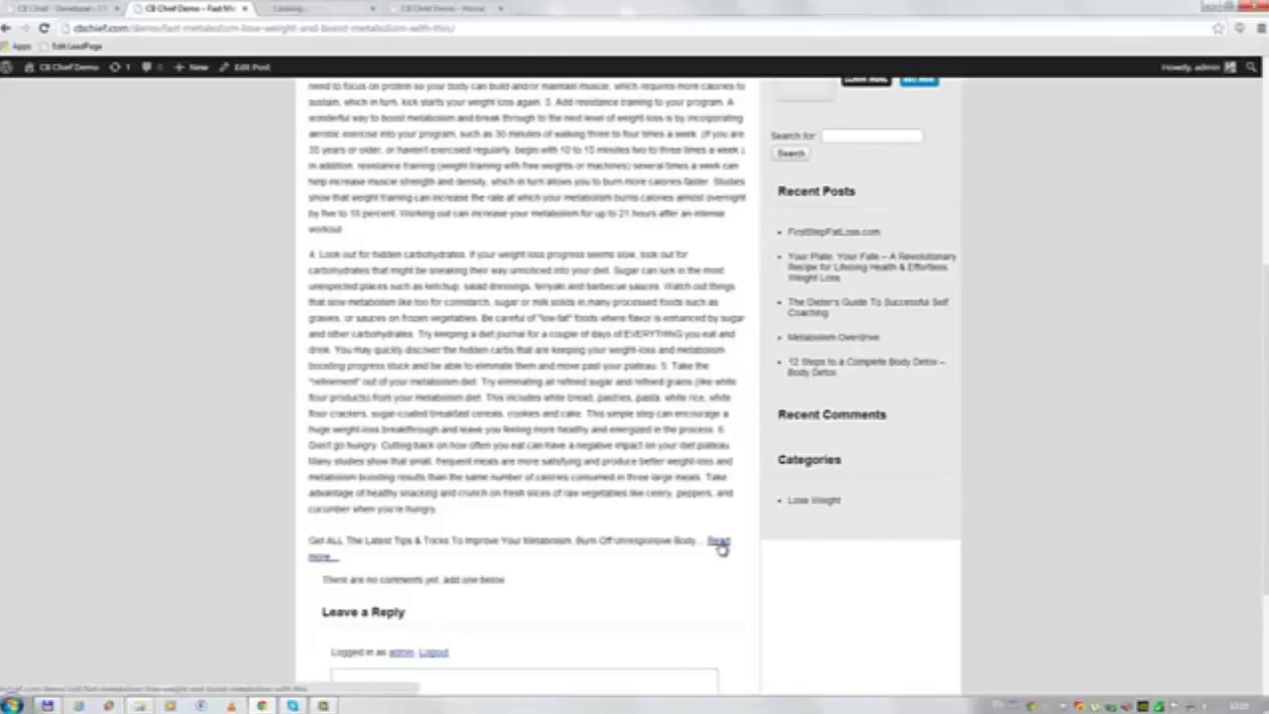
left_click(316, 7)
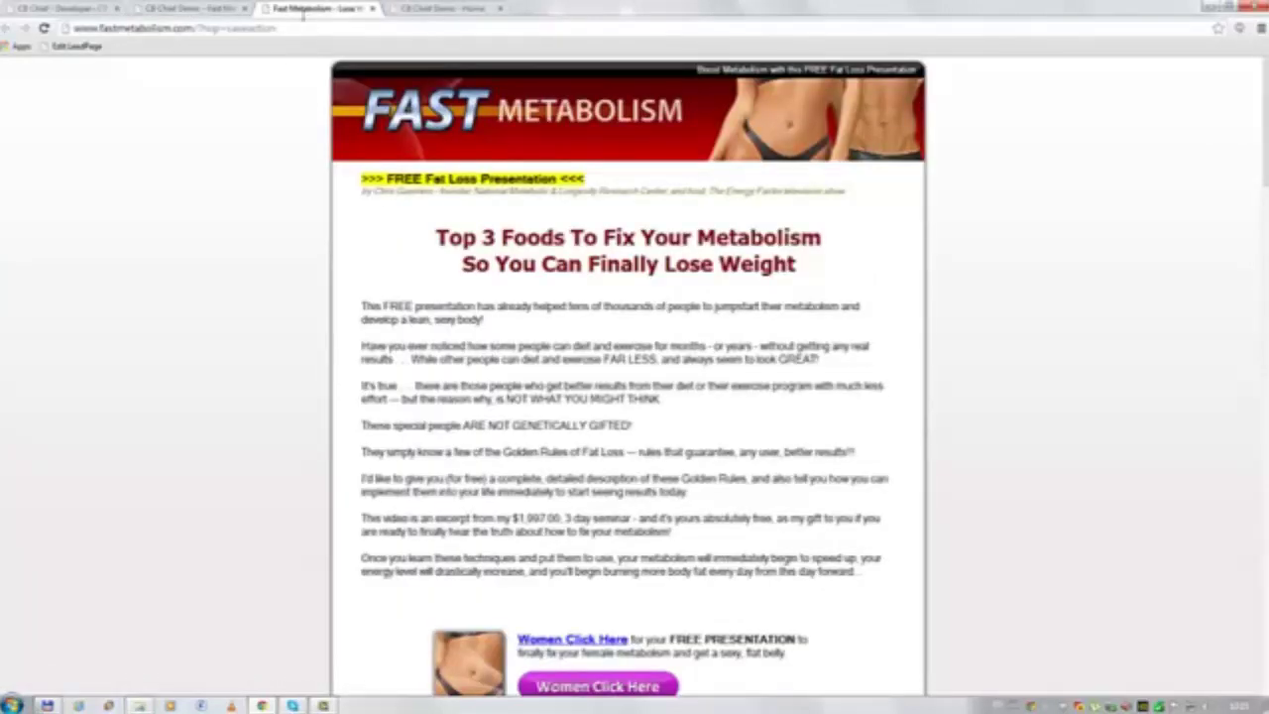
left_click(203, 7)
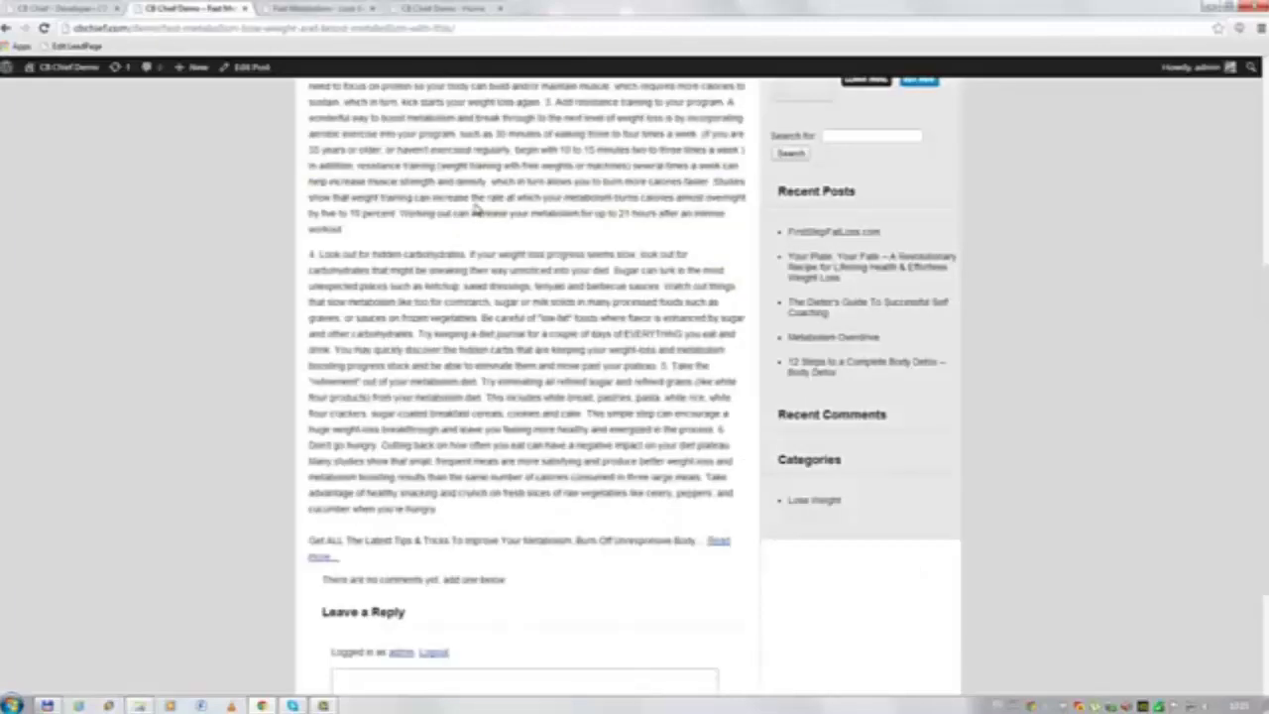
- In CB Chief Options, keep thumbnail size Small, switch eye candy to Button, alignment Right
scroll(473, 210, "up", 10)
left_click(69, 8)
left_click(178, 120)
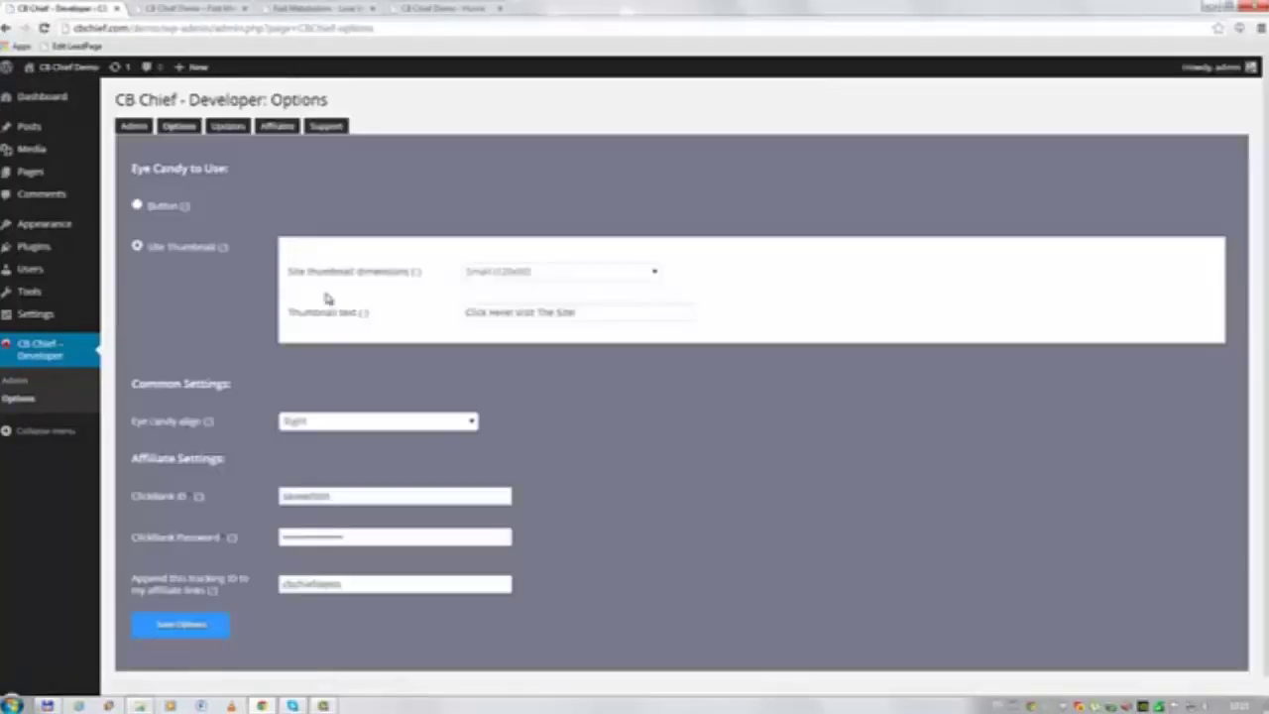
left_click(513, 270)
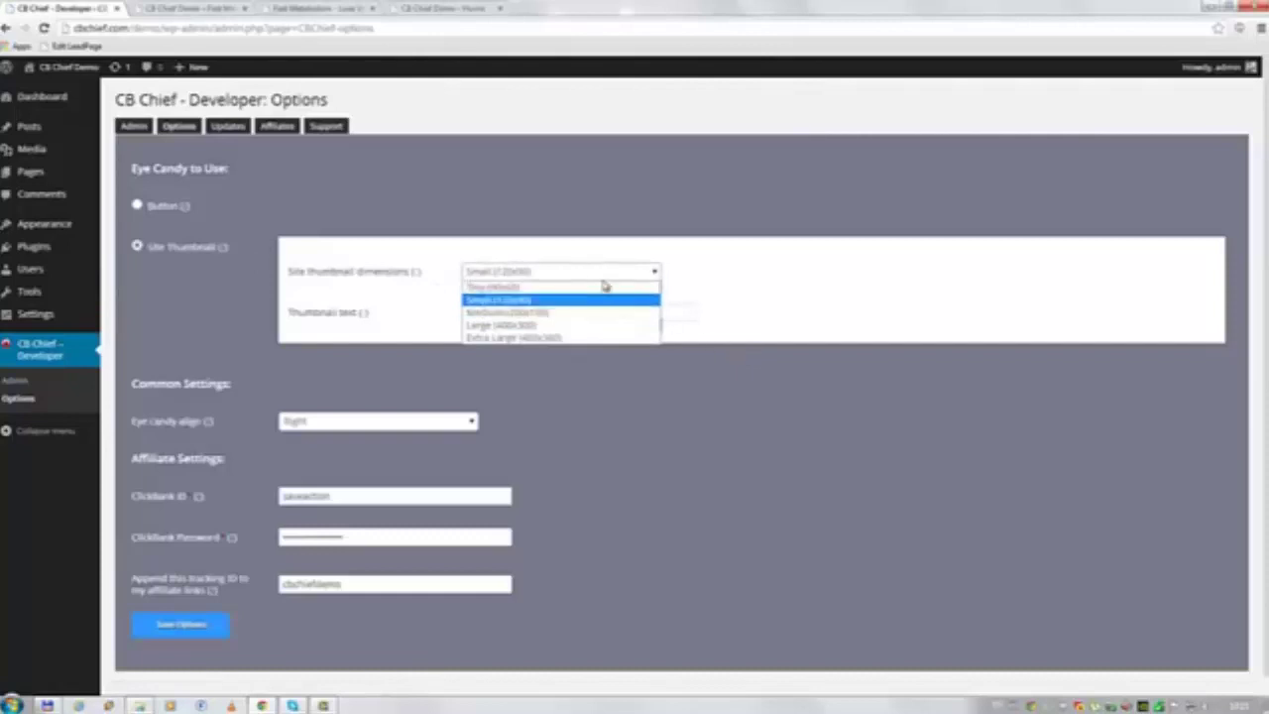
left_click(750, 311)
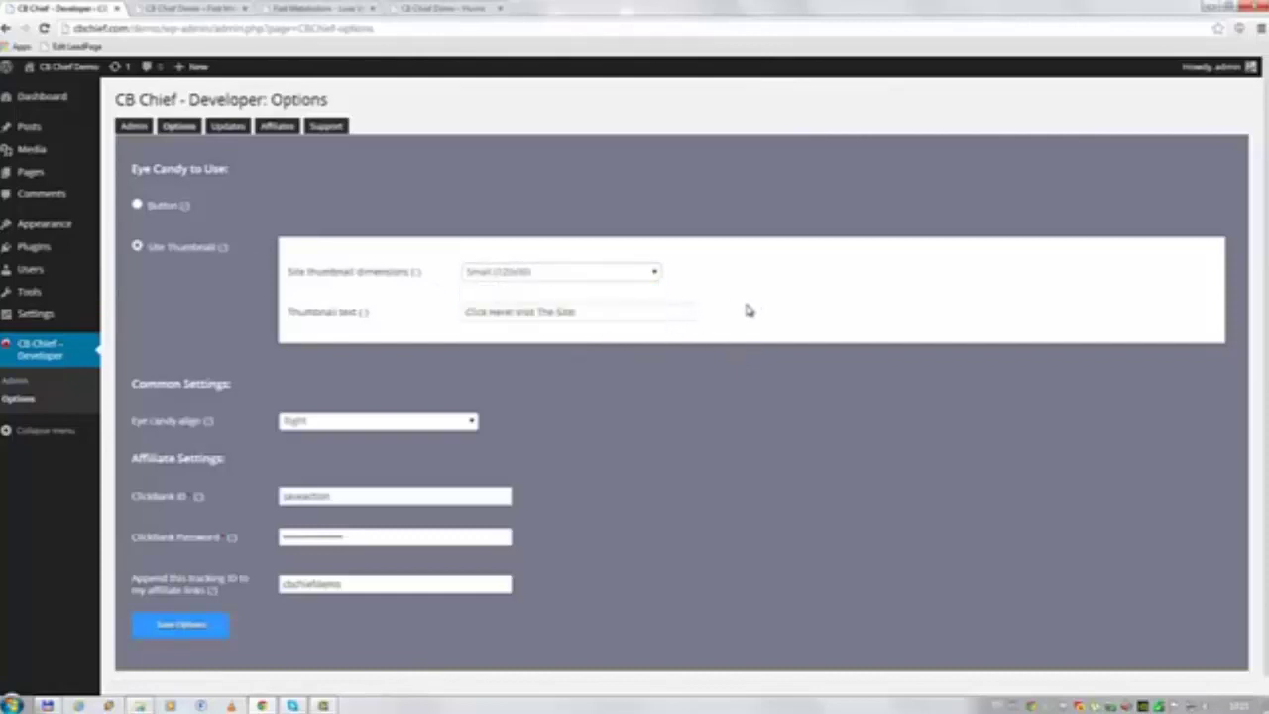
left_click(149, 206)
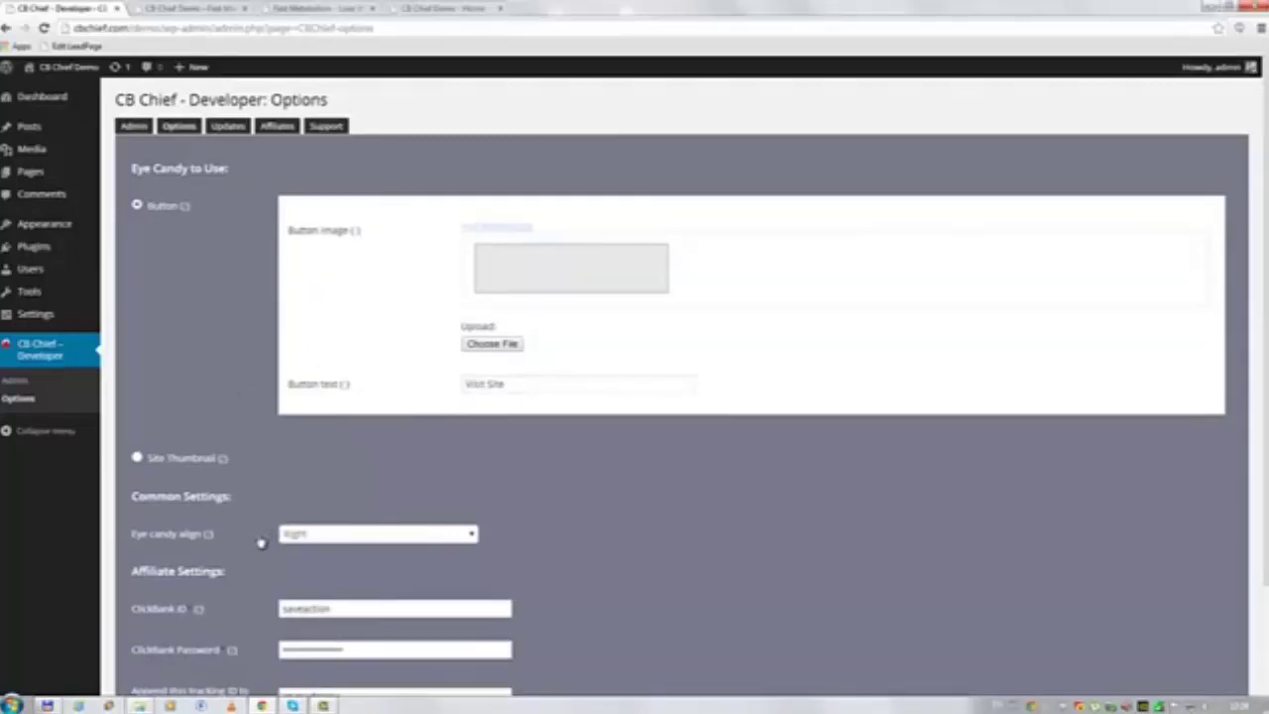
left_click(469, 534)
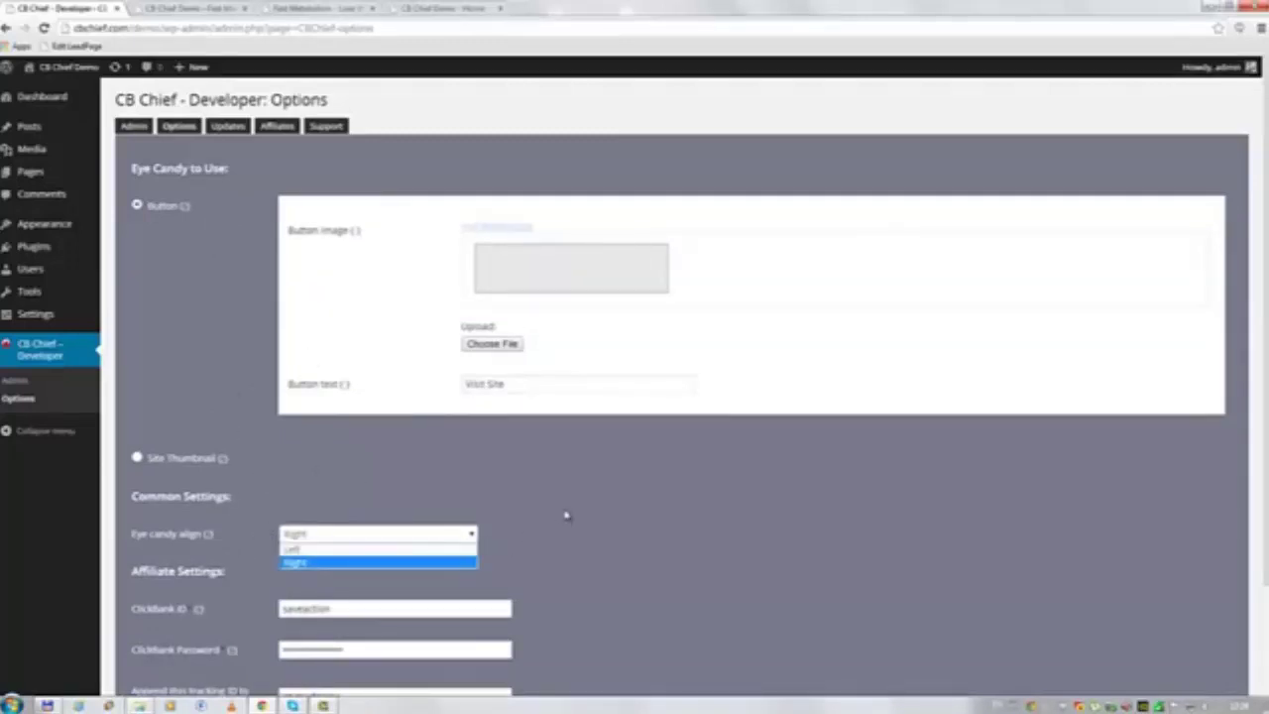
left_click(515, 500)
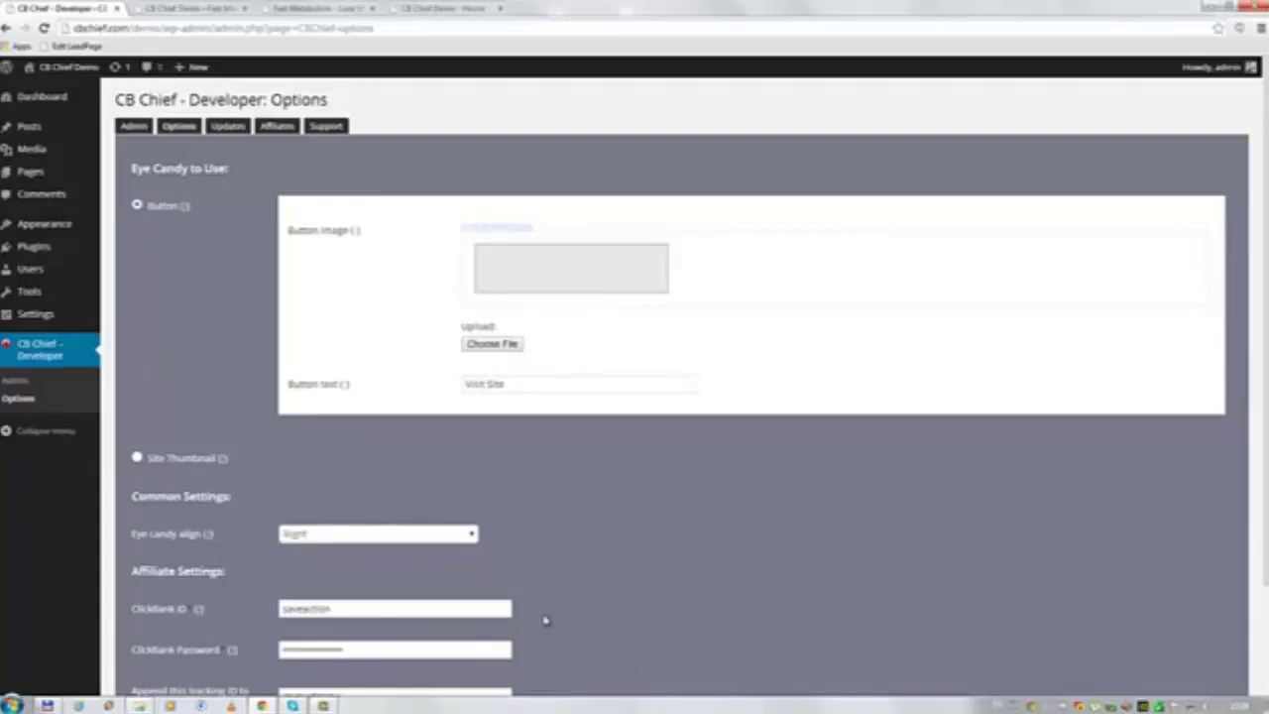
scroll(468, 620, "down", 2)
scroll(496, 608, "up", 2)
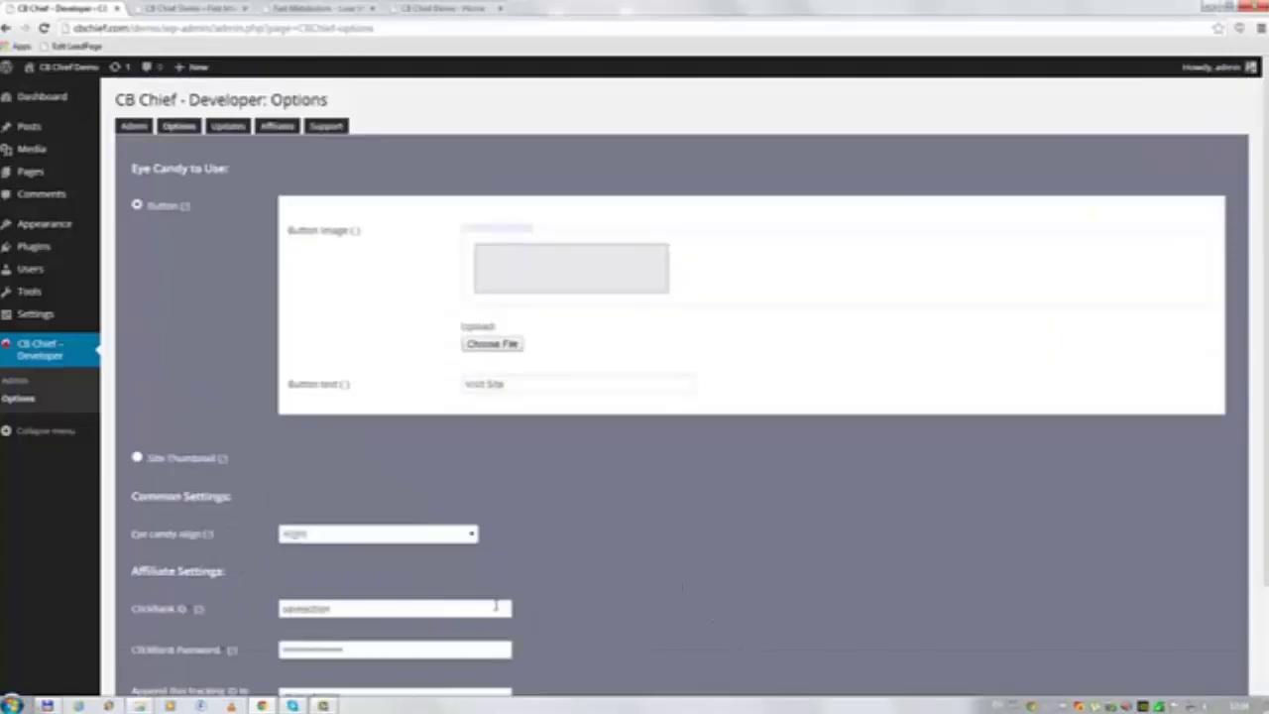